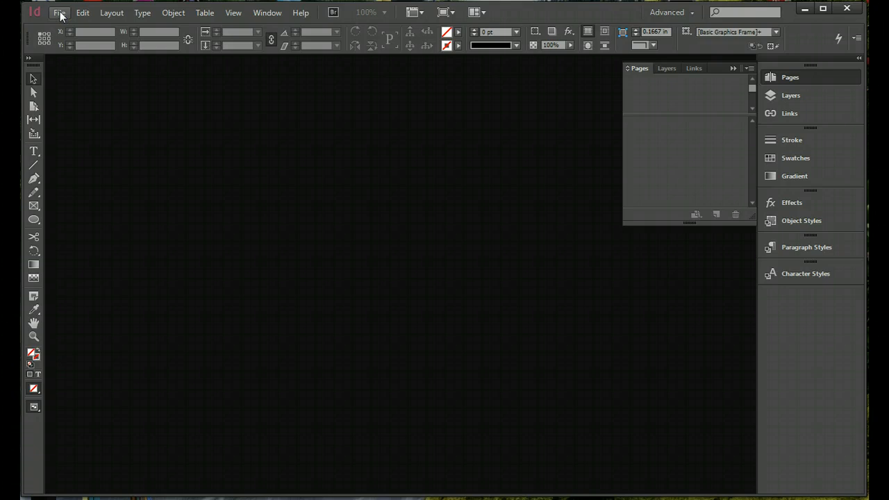
- Create a one-page Letter print document with facing pages and a linked 0.5 in bleed on all sides
left_click(61, 14)
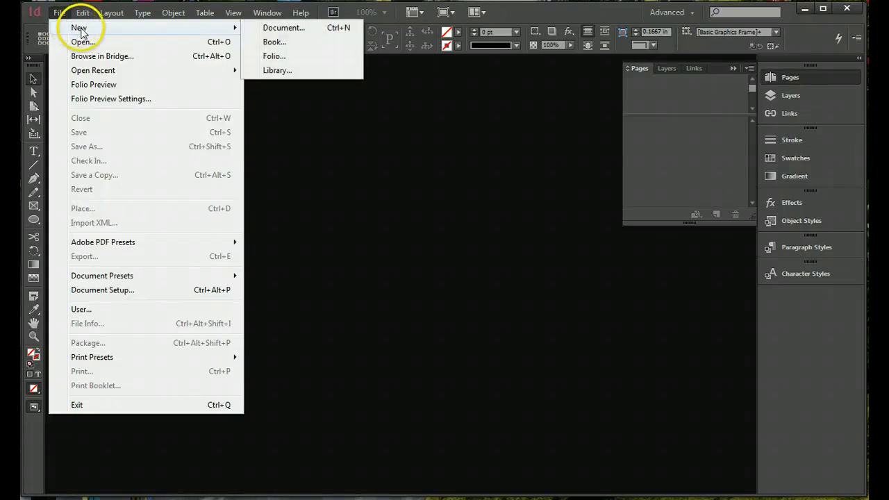
left_click(273, 29)
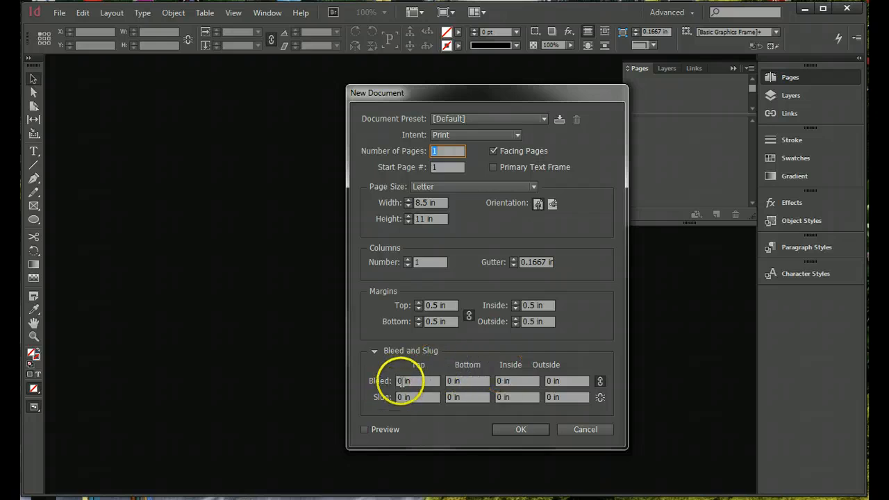
left_click(375, 351)
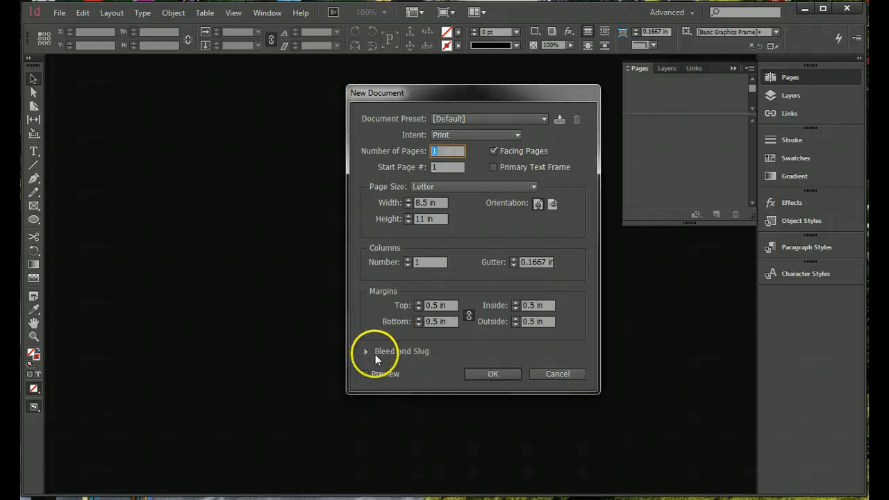
left_click(366, 352)
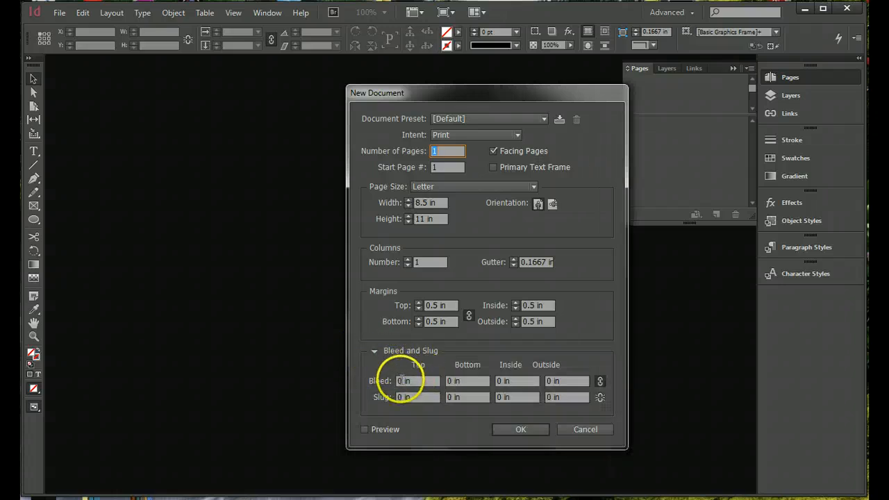
left_click(394, 381)
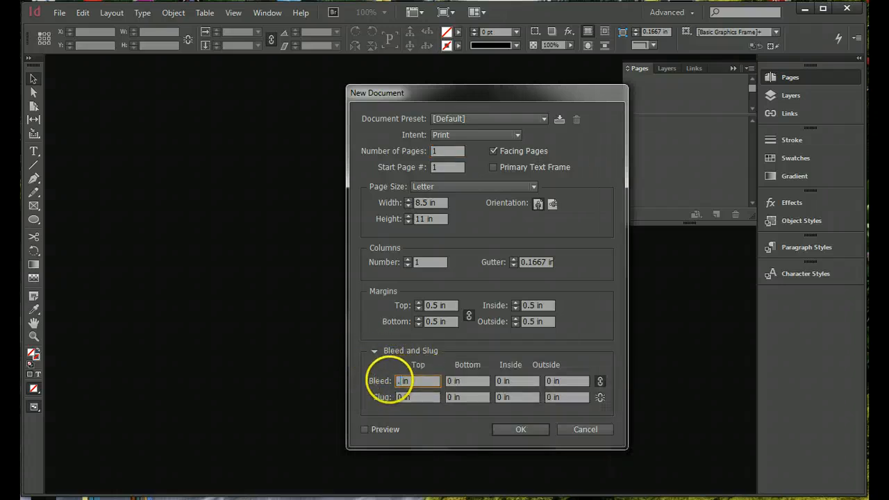
type(".5")
left_click(400, 396)
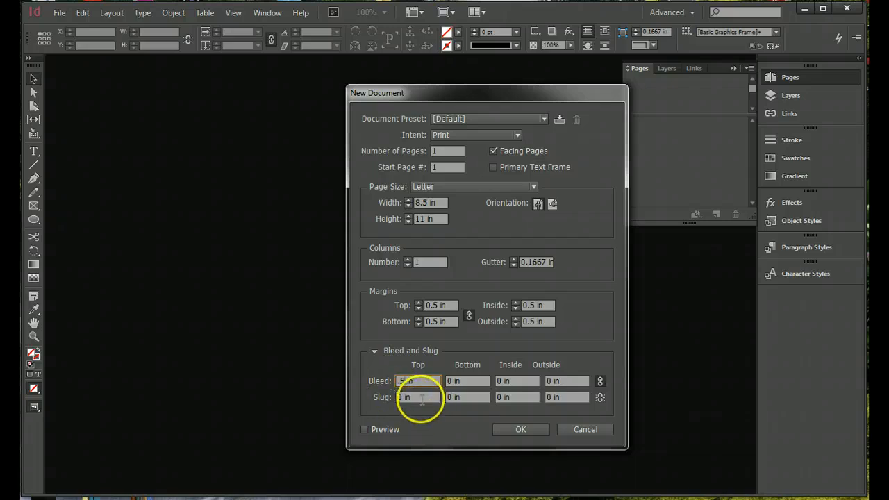
key("Tab")
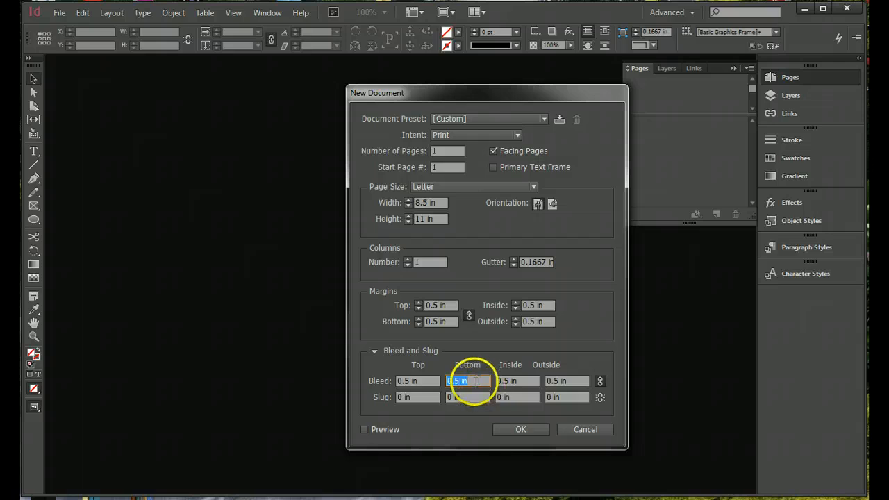
left_click(600, 381)
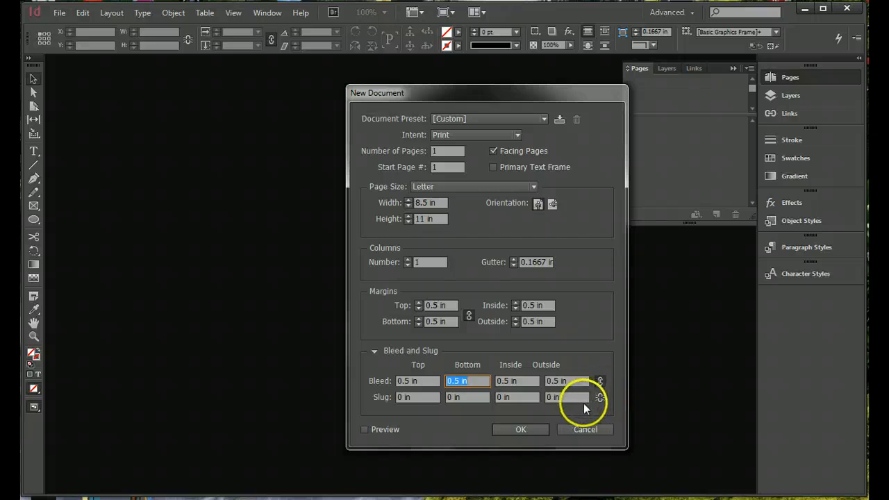
left_click(536, 429)
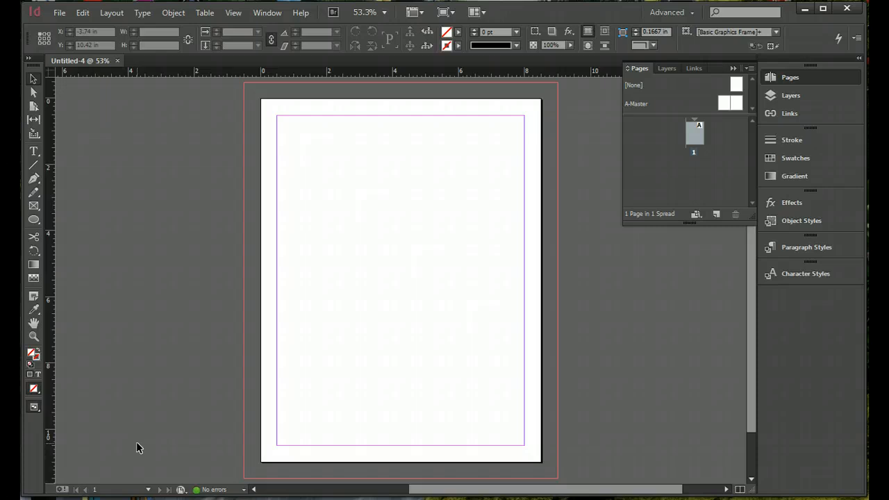
left_click(153, 434)
left_click(152, 402)
key("ctrl+apostrophe")
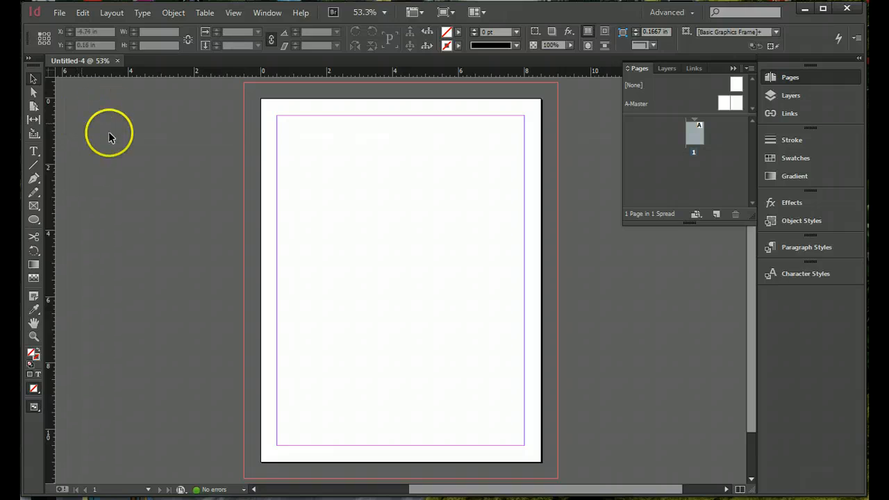
- Choose the Polygon tool and configure it for 3 sides with a 0% star inset
left_click(35, 219)
left_click_drag(37, 226, 82, 218)
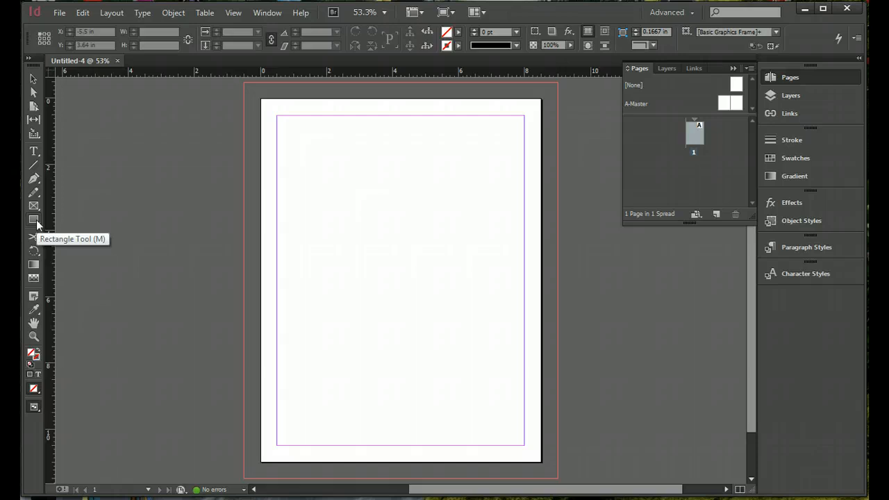
left_click_drag(37, 224, 74, 249)
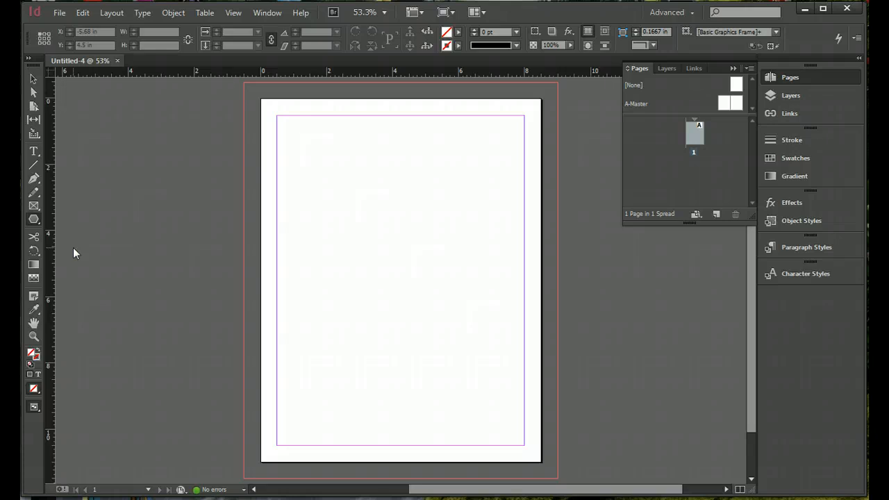
double_click(34, 221)
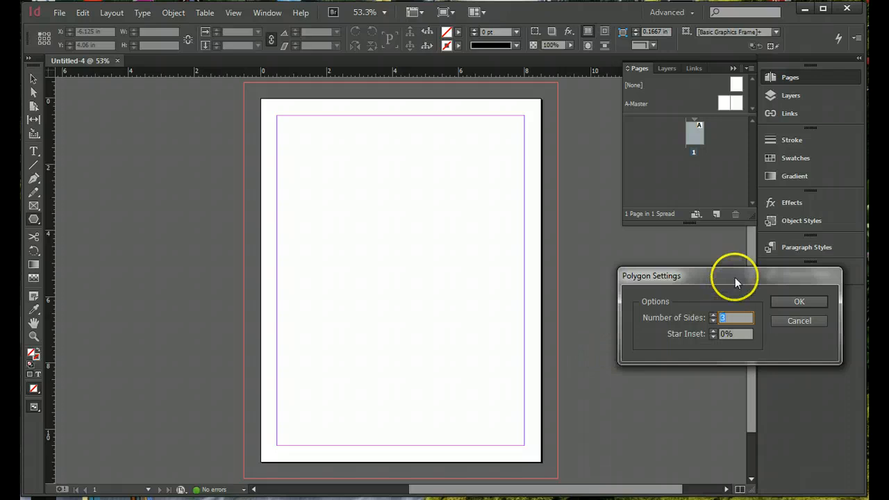
left_click_drag(735, 278, 406, 212)
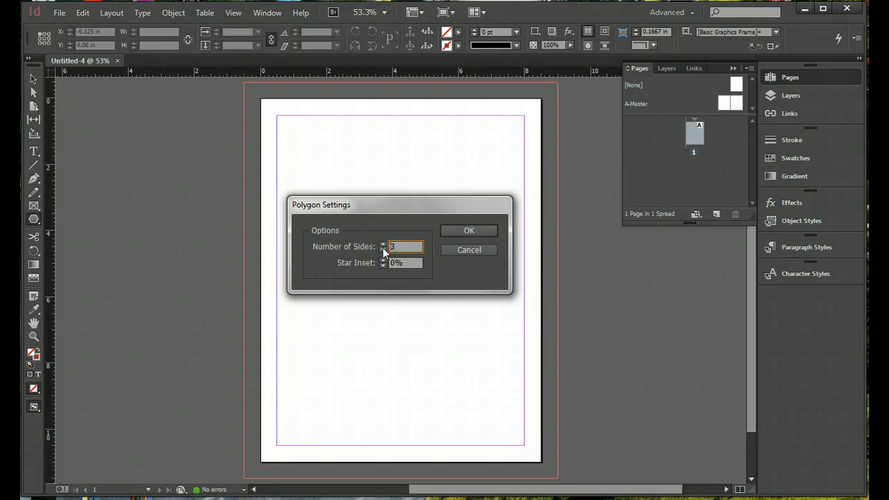
left_click(382, 249)
left_click(469, 230)
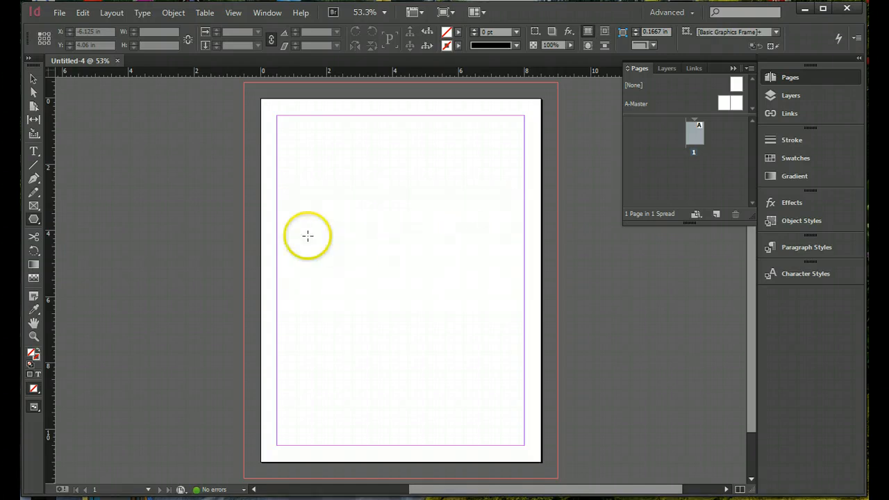
- Set the fill to C=100 M=0 Y=0 K=0 and draw a thin upright triangle about 0.12 in wide and 4.6 in high near the left margin
left_click(459, 32)
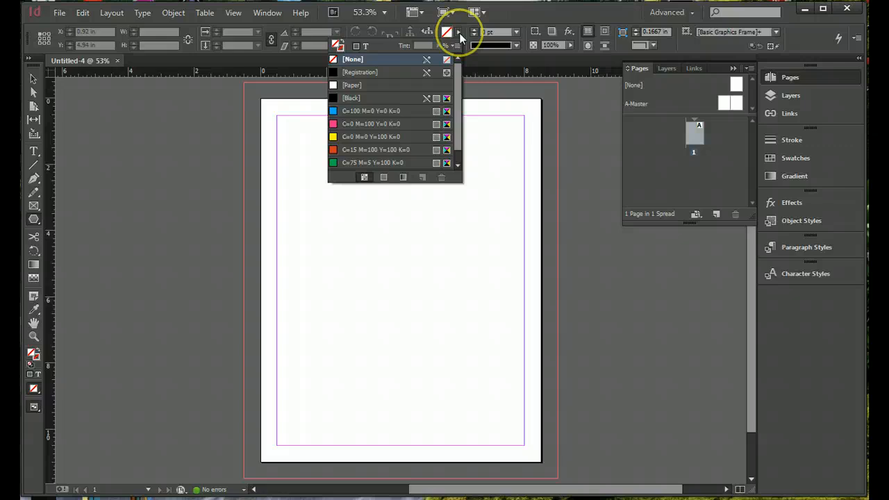
left_click(388, 112)
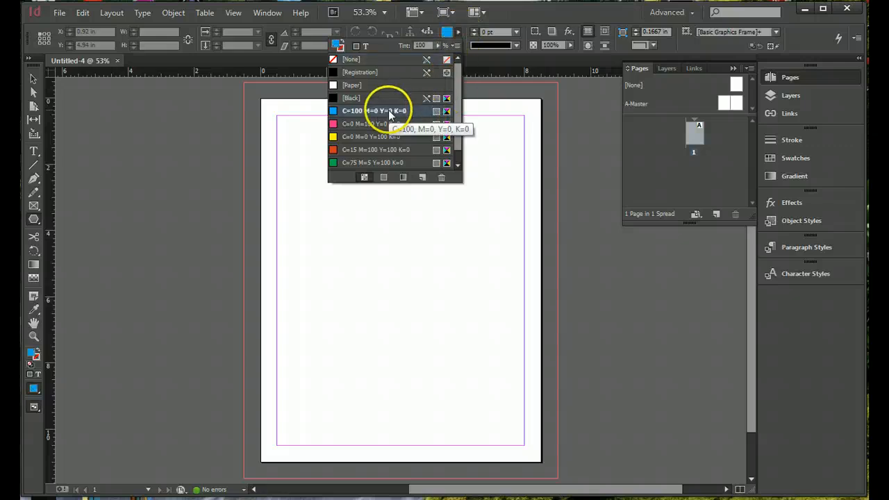
left_click(571, 141)
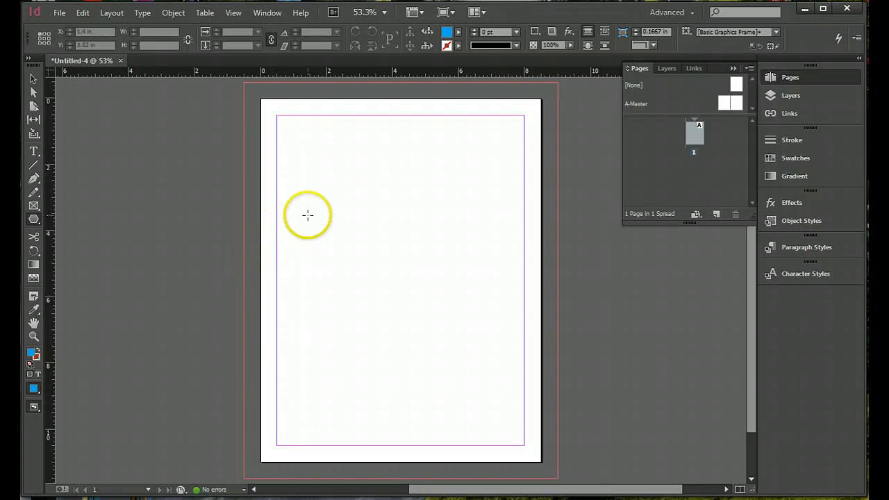
left_click_drag(307, 216, 345, 367)
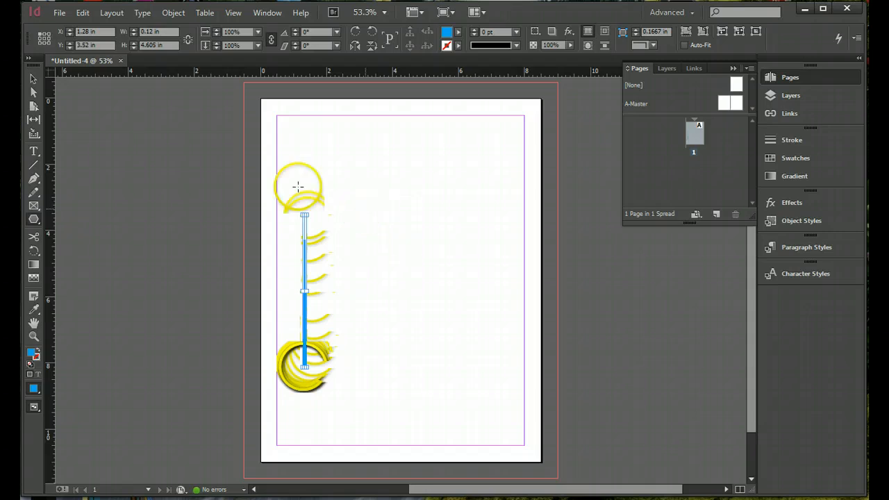
- Rotate the triangle to -90° so it lies horizontally, and move it to the middle of the page
left_click(34, 78)
left_click(304, 213)
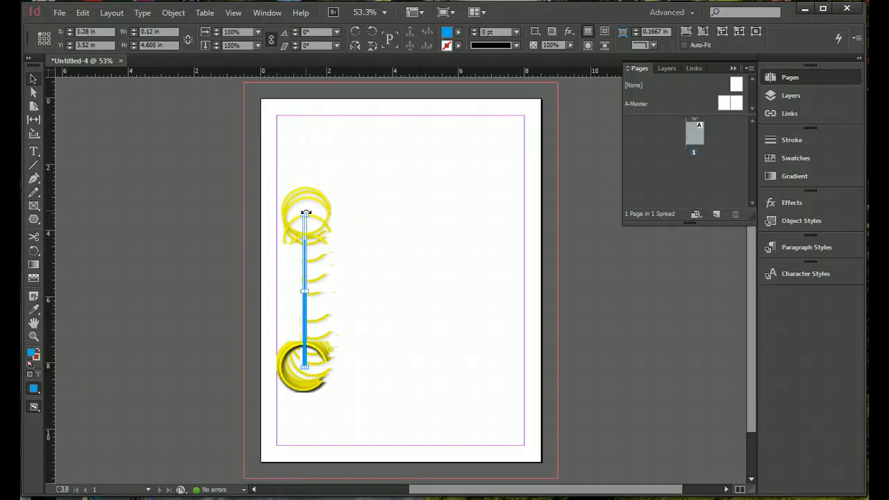
left_click_drag(305, 213, 435, 286)
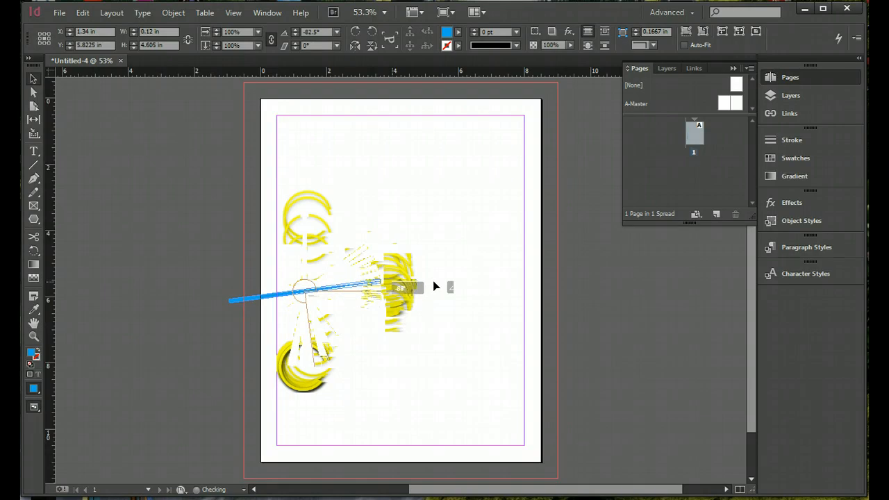
key("ctrl+z")
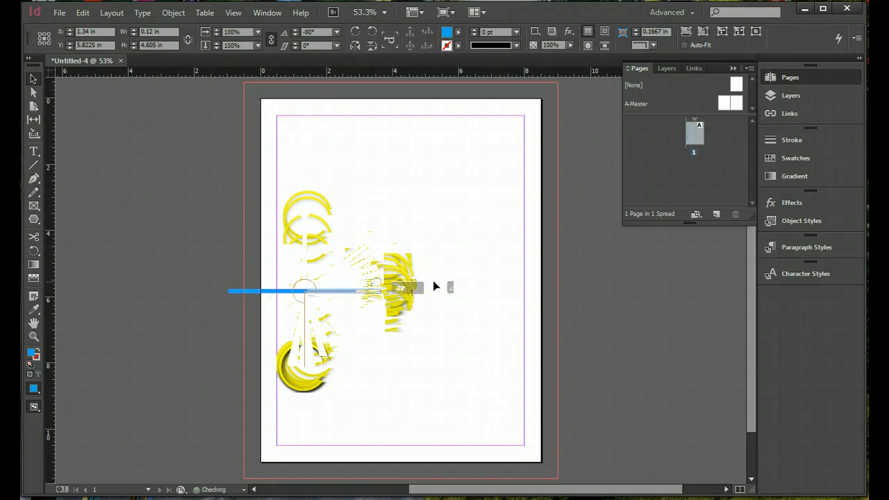
left_click_drag(434, 285, 391, 285)
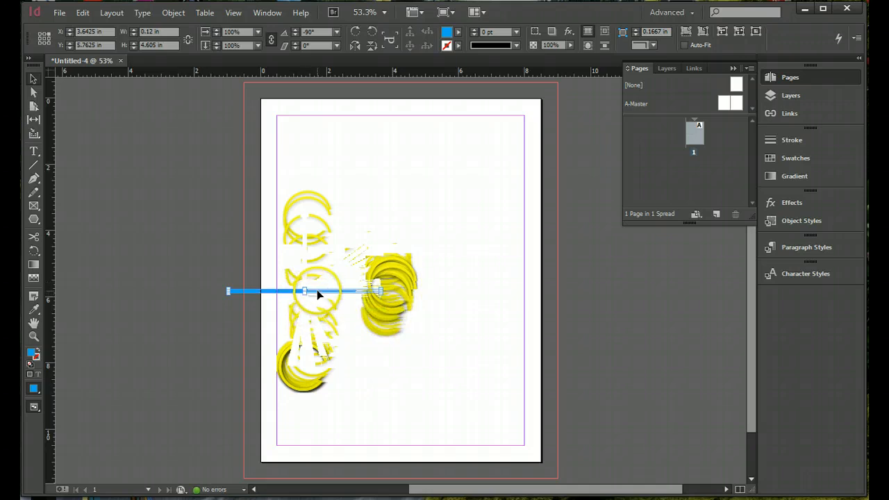
left_click_drag(316, 290, 424, 297)
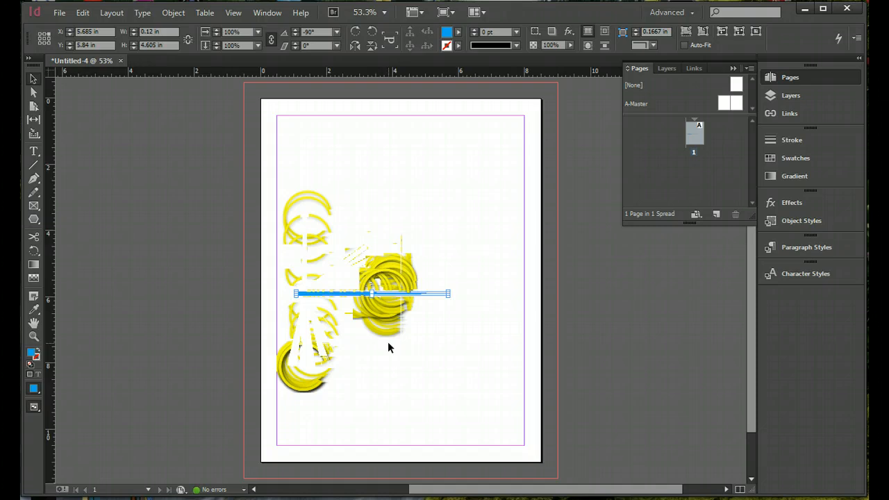
- Try a Step and Repeat of the triangle with a count of 5, no grid, and 0.1875 in vertical and horizontal offsets
key("ctrl+equal")
key("ctrl+equal")
key("ctrl+equal")
key("ctrl+equal")
key("ctrl+equal")
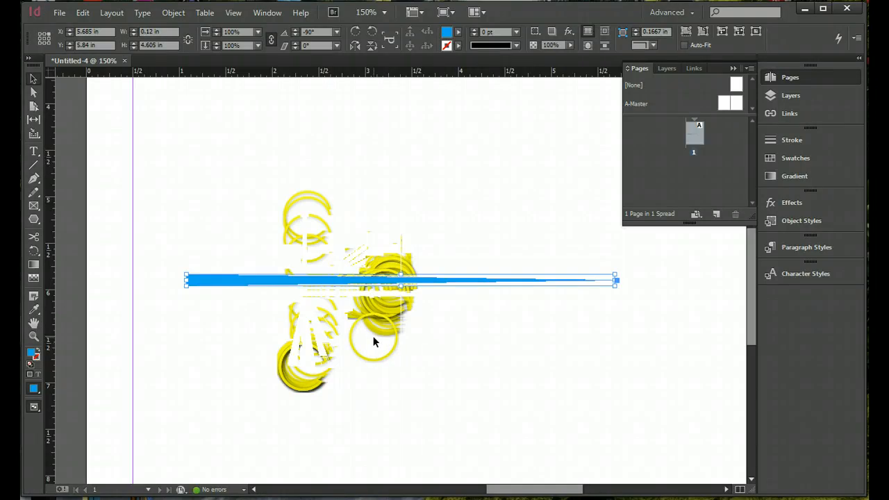
left_click(83, 13)
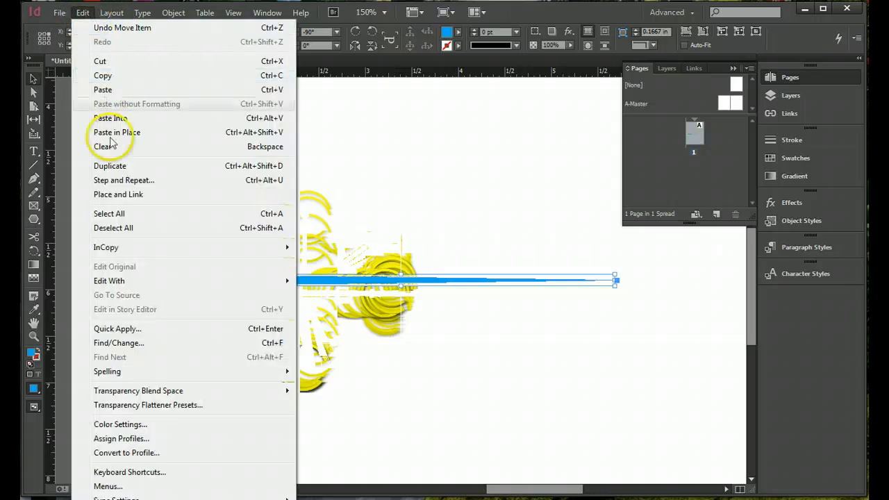
left_click(115, 182)
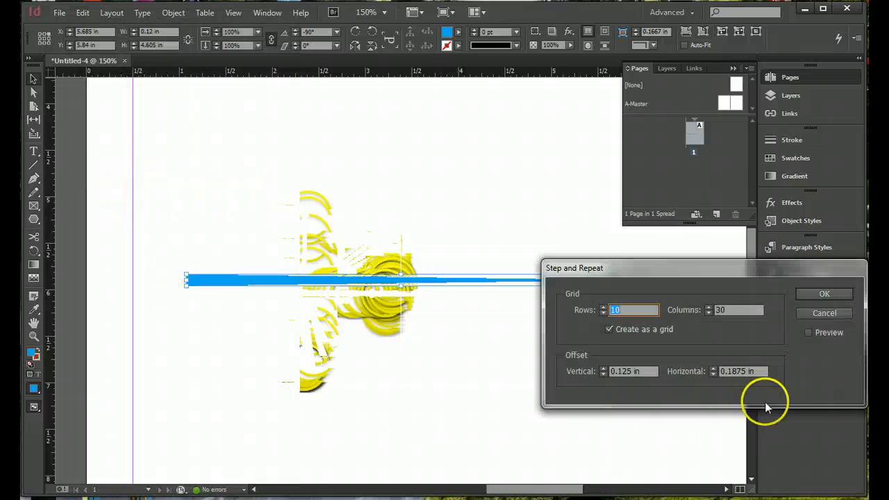
left_click_drag(772, 271, 581, 341)
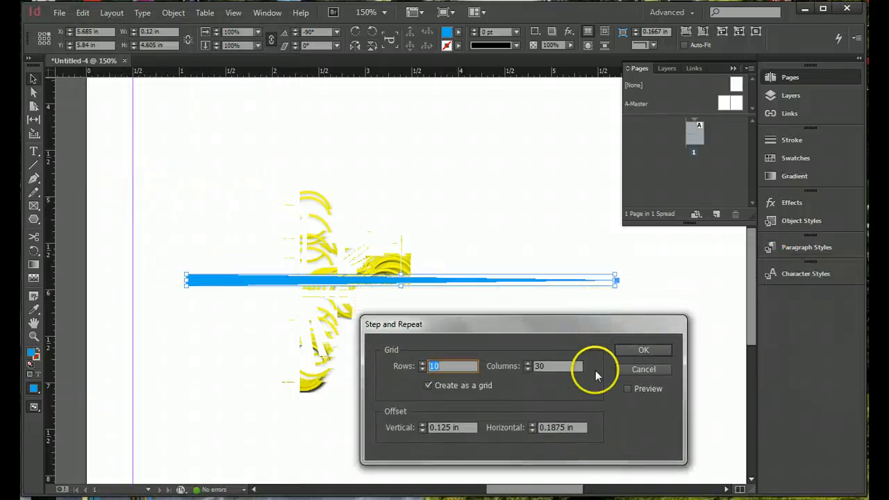
left_click(427, 384)
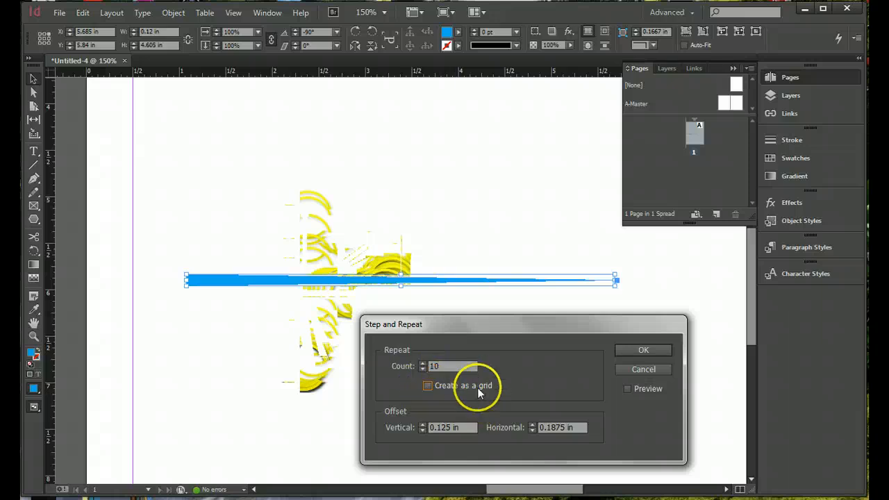
left_click(423, 369)
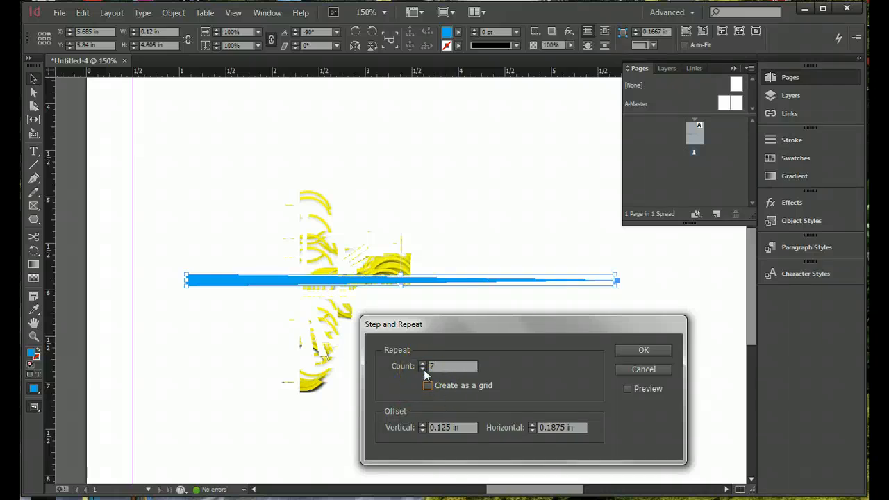
left_click(422, 425)
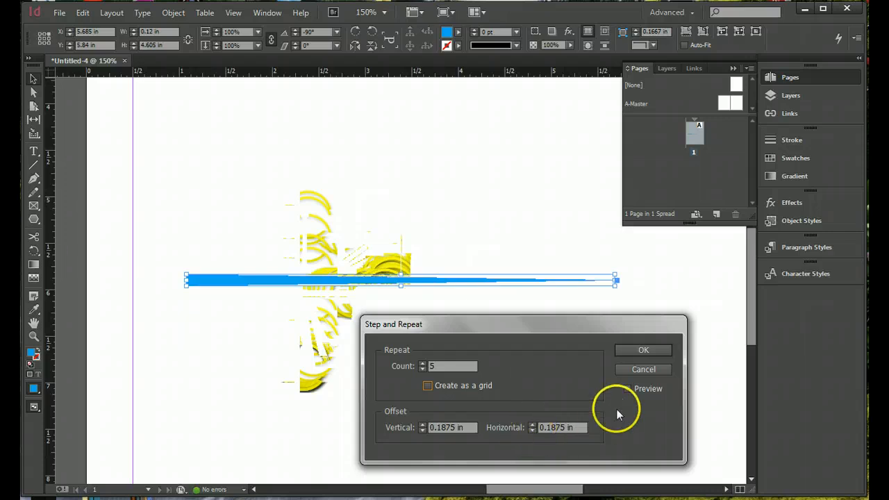
left_click(634, 349)
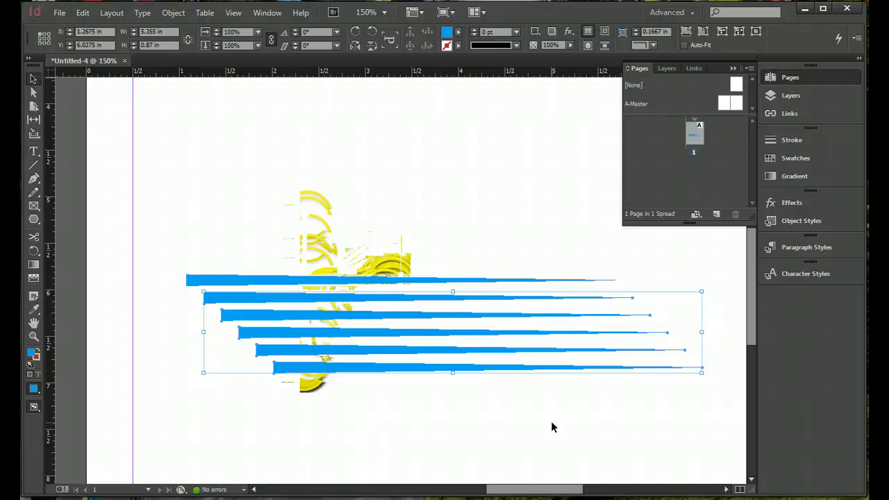
key("ctrl+z")
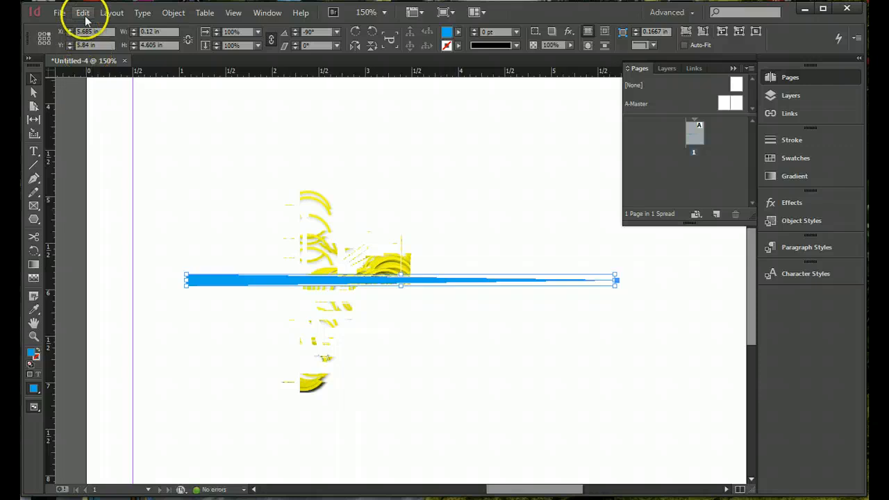
- Step and Repeat the horizontal triangle with a count of 5, a 0.1875 in vertical offset and a 0 in horizontal offset
left_click(83, 13)
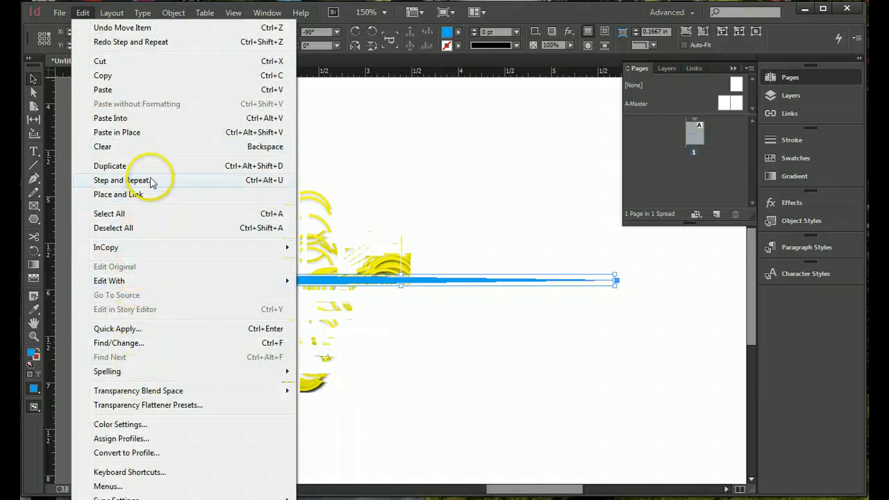
left_click(174, 181)
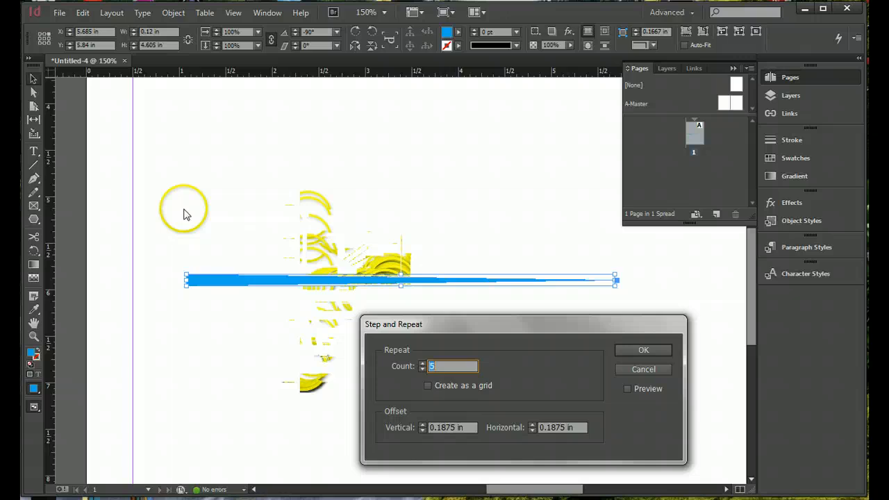
left_click(531, 431)
left_click(532, 432)
left_click(531, 432)
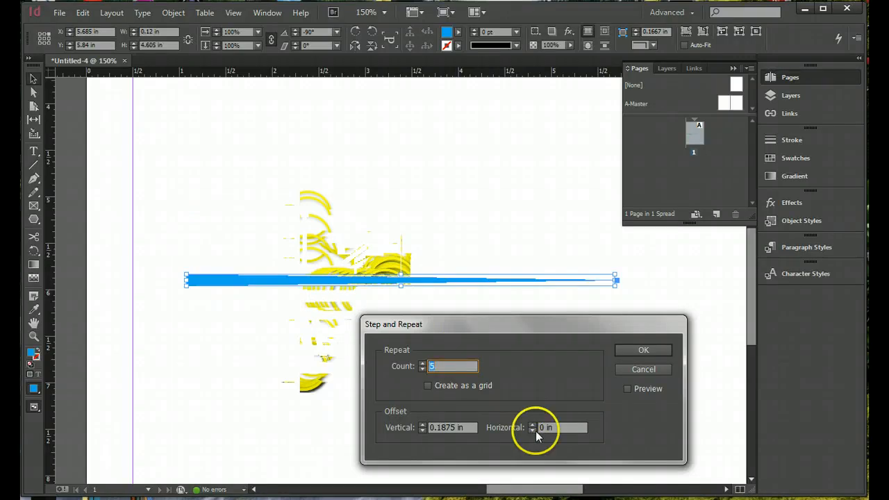
left_click(644, 350)
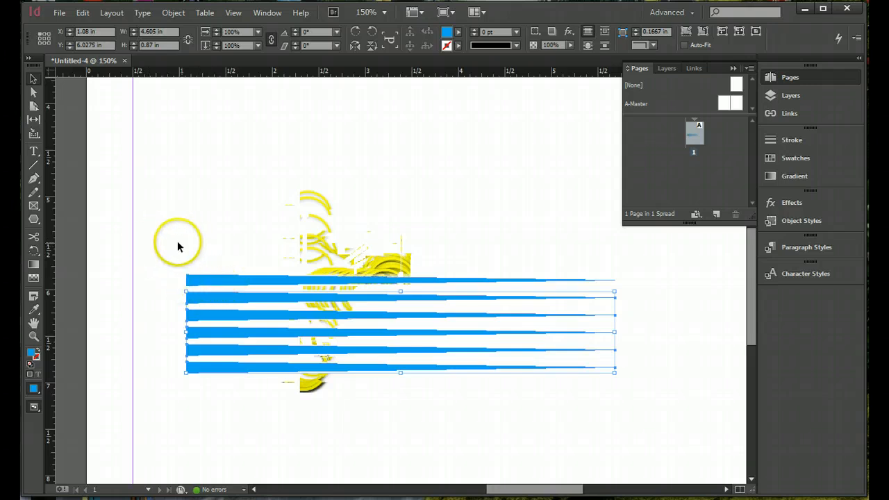
- Select all six triangles and fade them toward their tips with a horizontal gradient feather starting just beside their wide ends
left_click(34, 80)
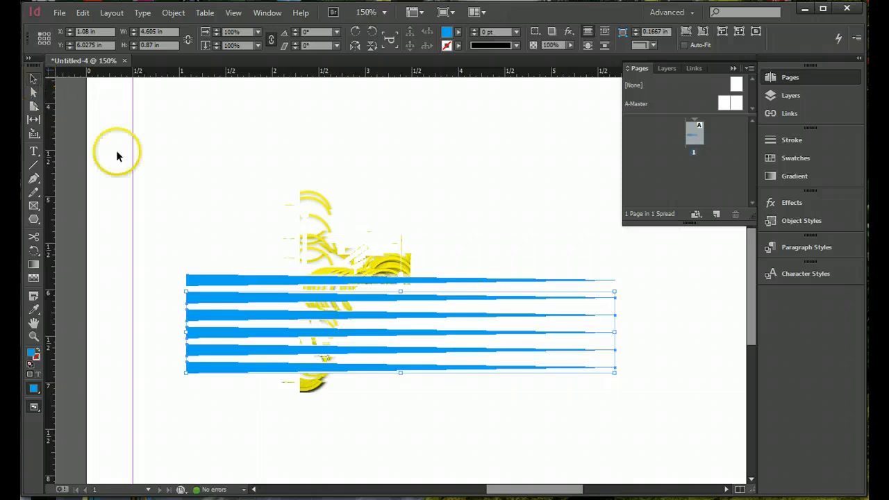
left_click_drag(175, 249, 659, 411)
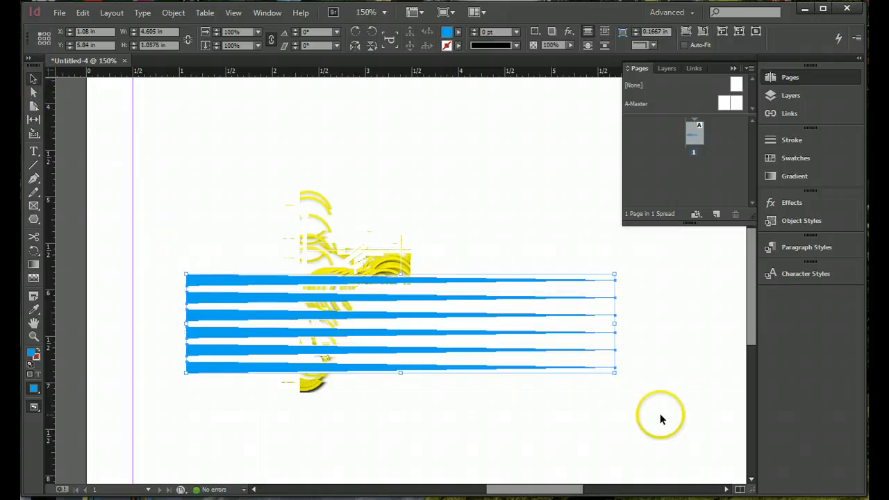
left_click(34, 265)
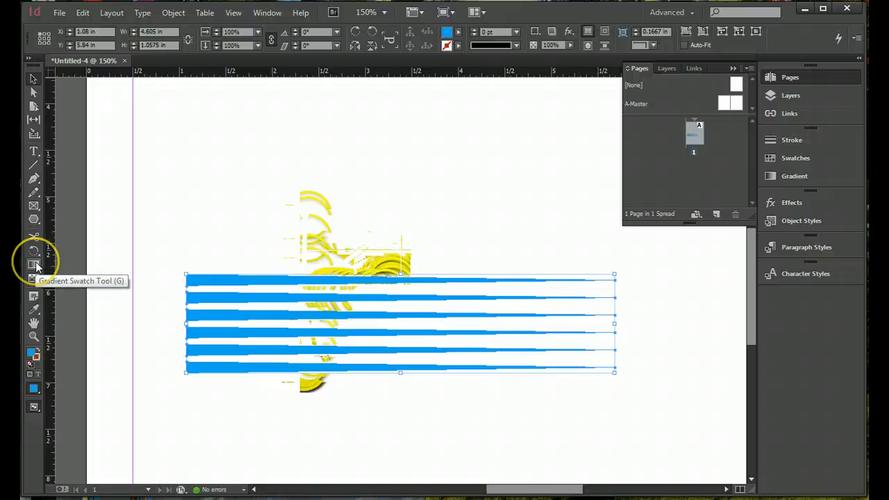
left_click(34, 279)
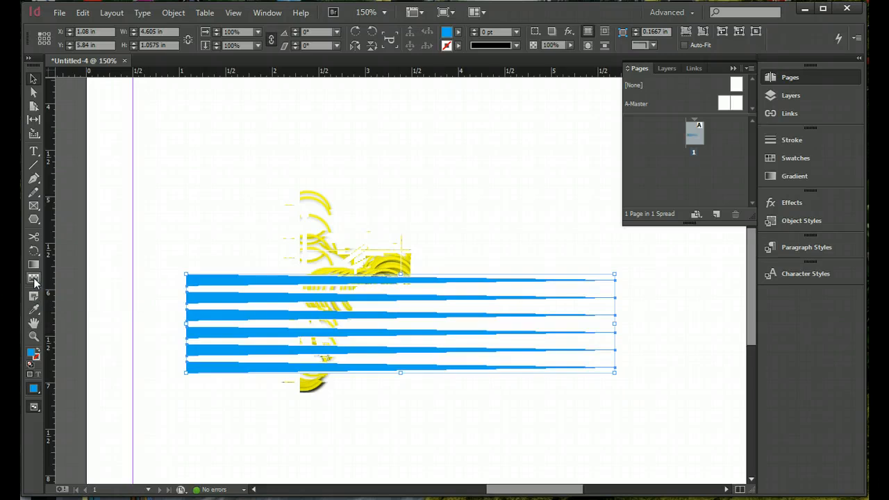
left_click(35, 281)
left_click_drag(159, 248, 643, 244)
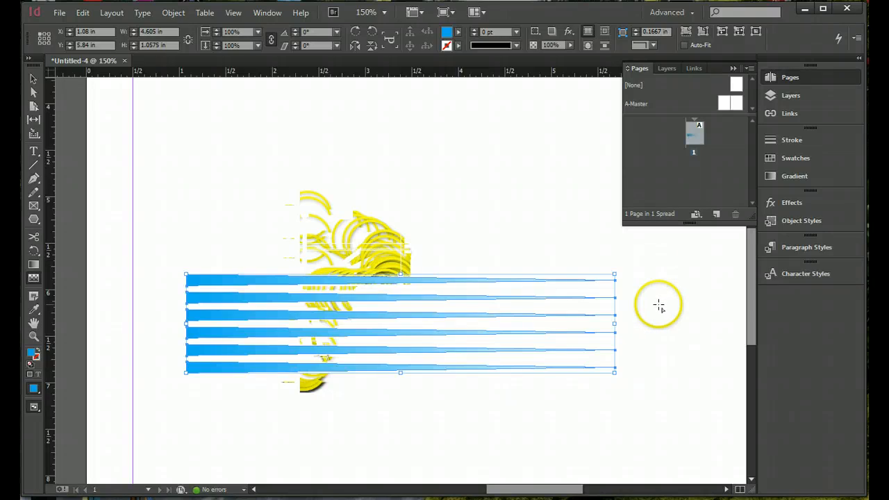
left_click(34, 78)
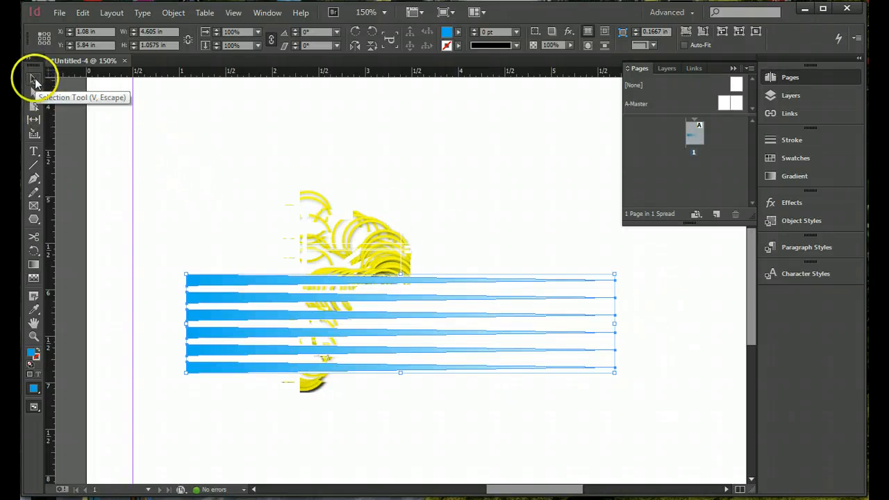
left_click(110, 187)
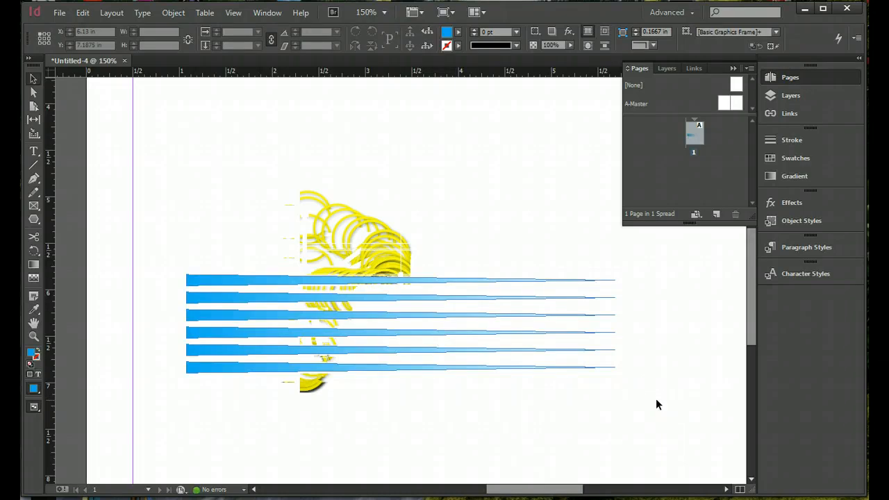
- Switch the screen mode to Preview to view the triangles without guides and frame edges
key("ctrl+'")
left_click(233, 12)
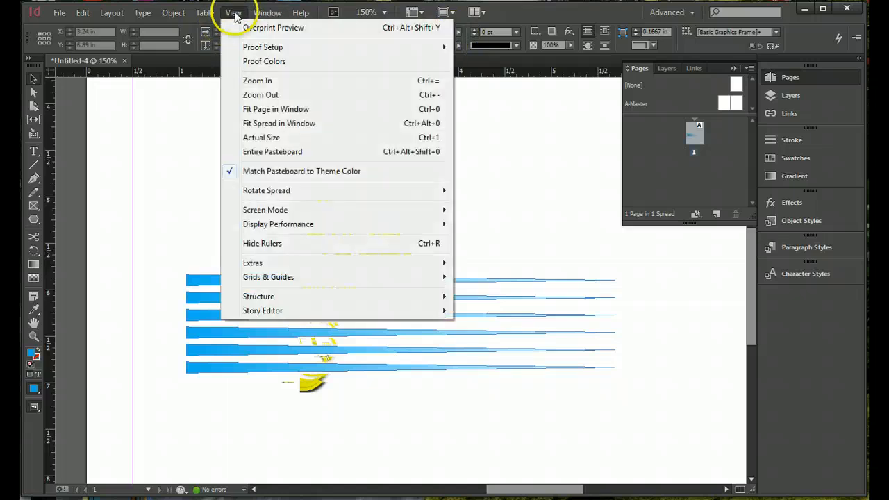
mouse_move(347, 211)
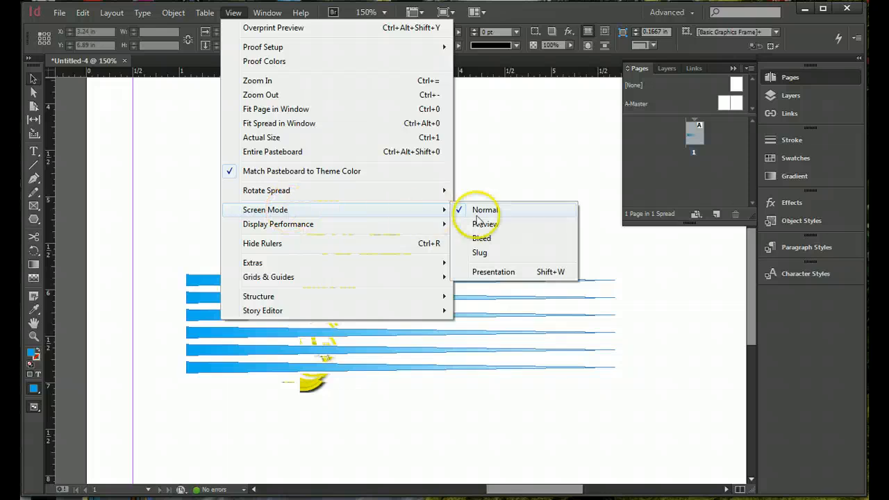
left_click(500, 225)
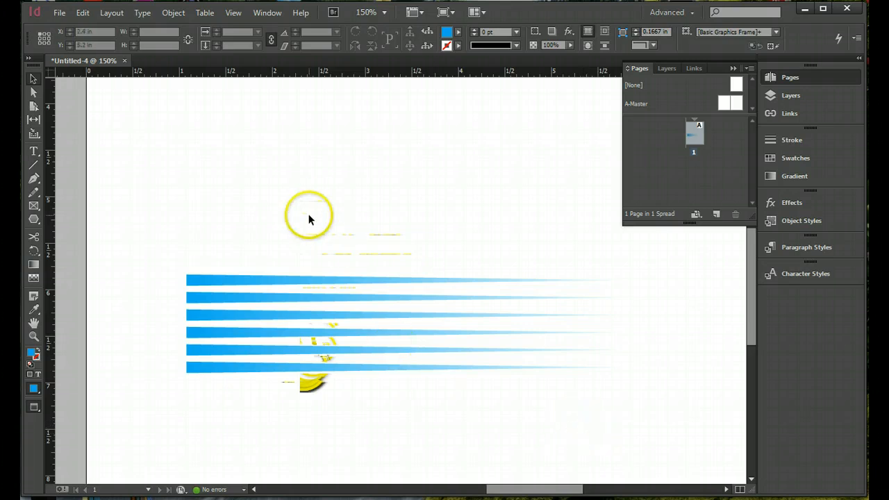
- Select all six triangles and apply a horizontal gradient feather from off the page's left edge to just past the tips
key("ctrl+a")
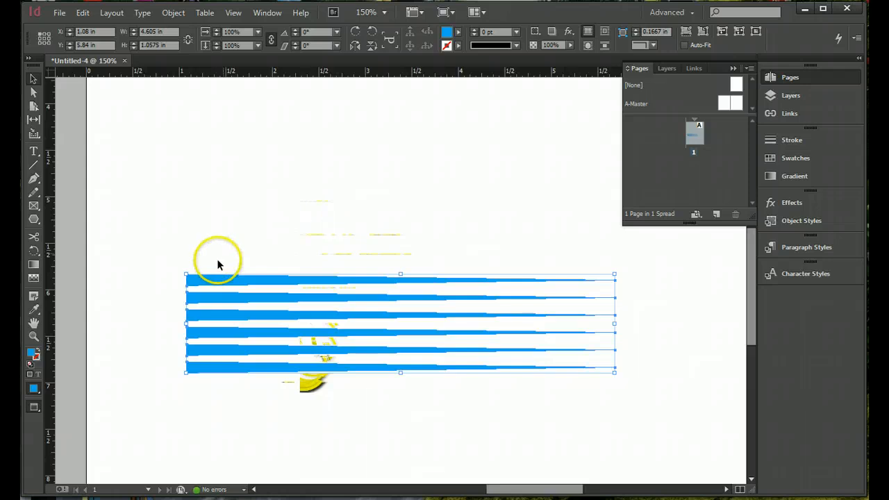
left_click(34, 278)
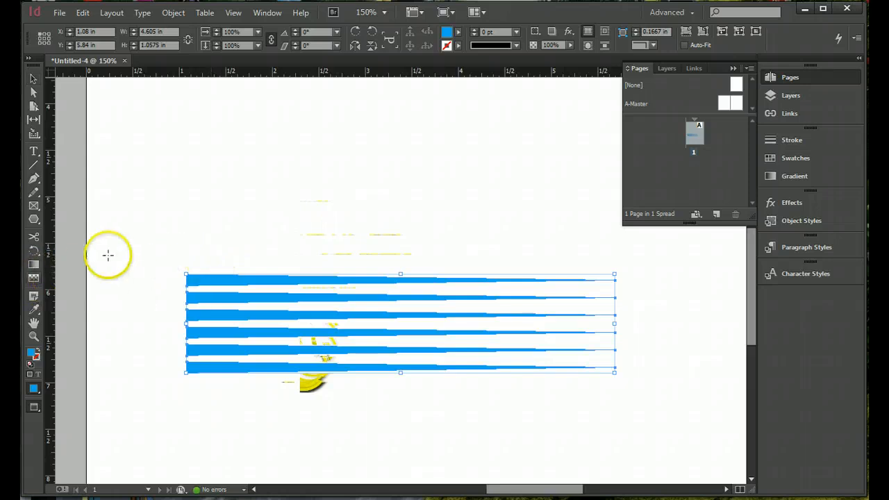
left_click(66, 253)
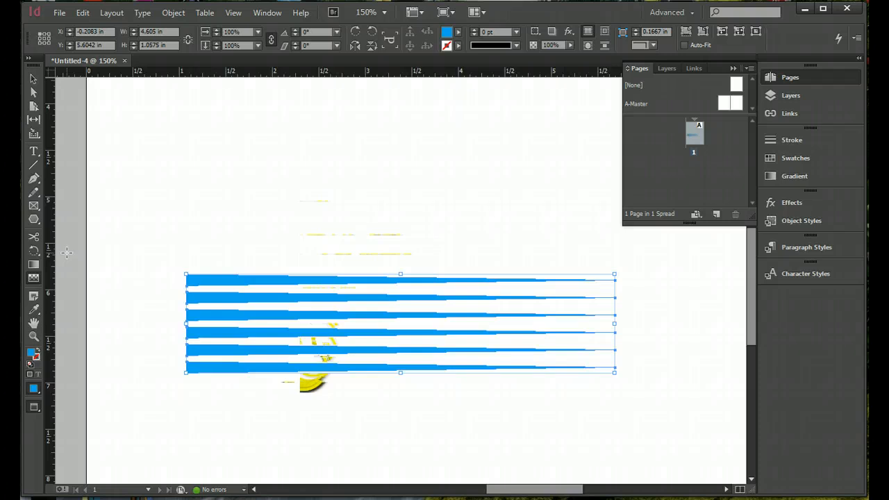
mouse_move(66, 253)
left_mouse_down()
mouse_move(676, 255)
mouse_move(628, 257)
left_mouse_up()
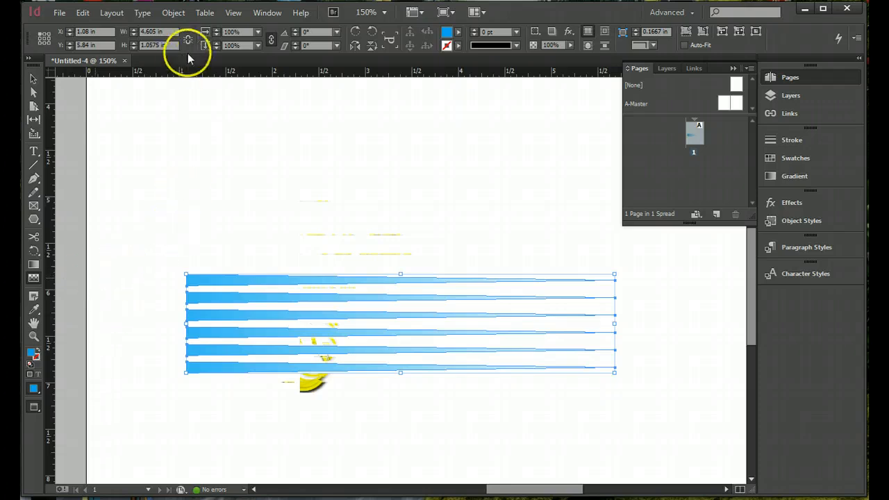
- Deselect the triangles to examine the feathered fade, and select all six again
left_click(235, 16)
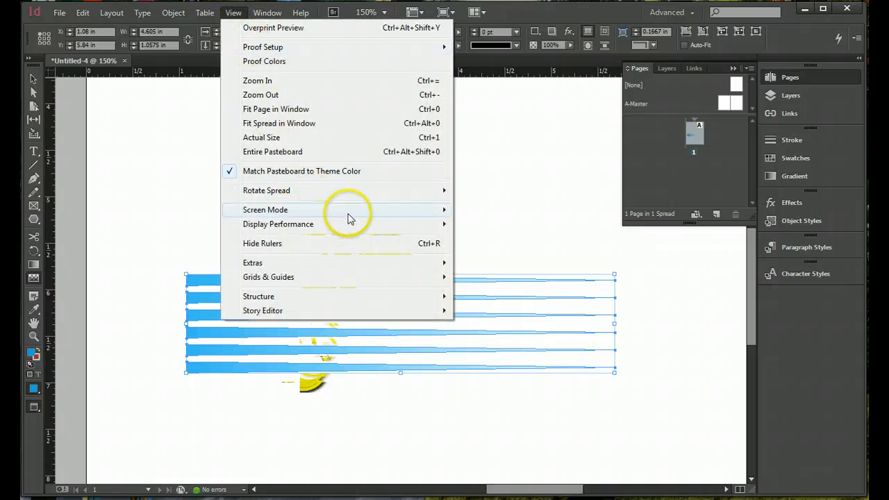
mouse_move(348, 210)
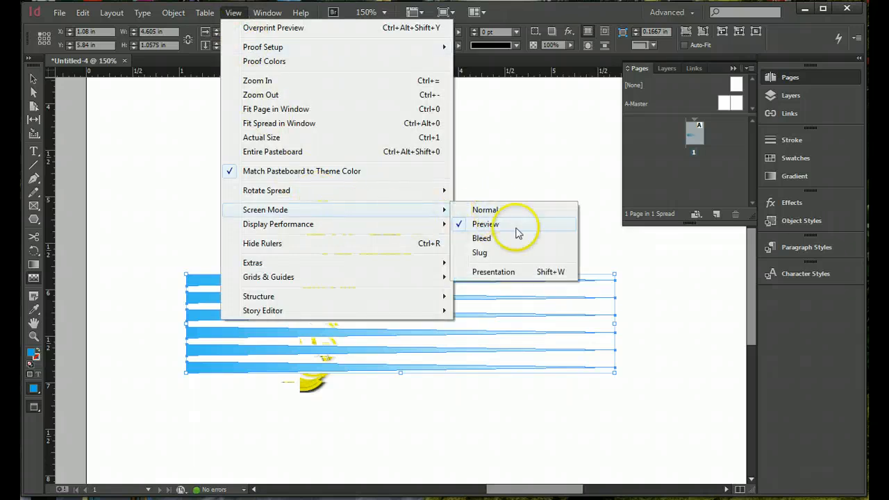
left_click(520, 178)
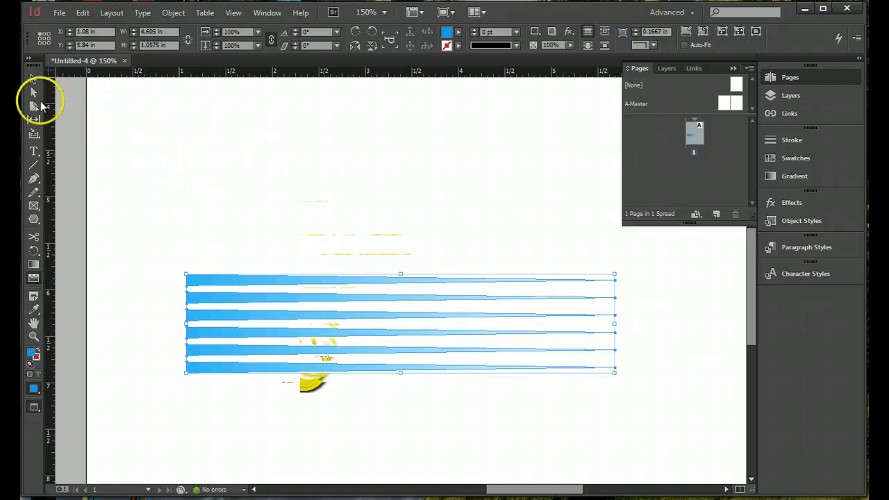
left_click(125, 153)
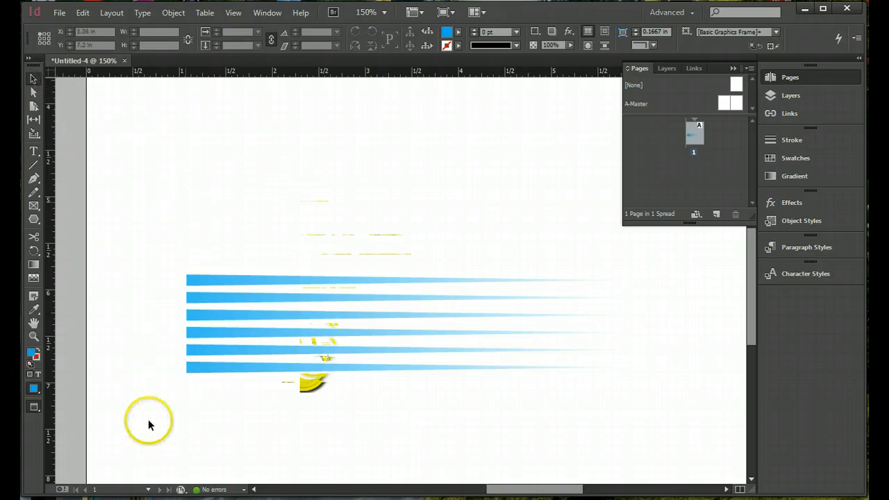
left_click_drag(154, 402, 647, 260)
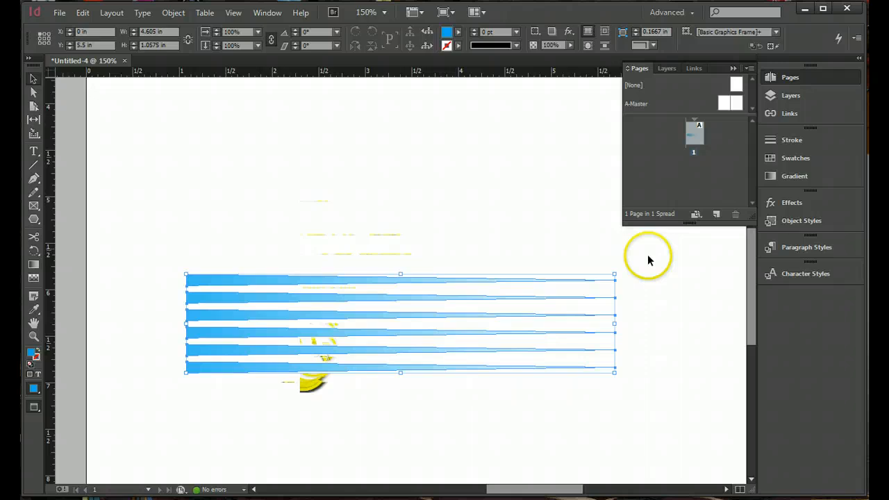
- Return the screen mode to Normal and fit the whole page in the window
left_click(235, 12)
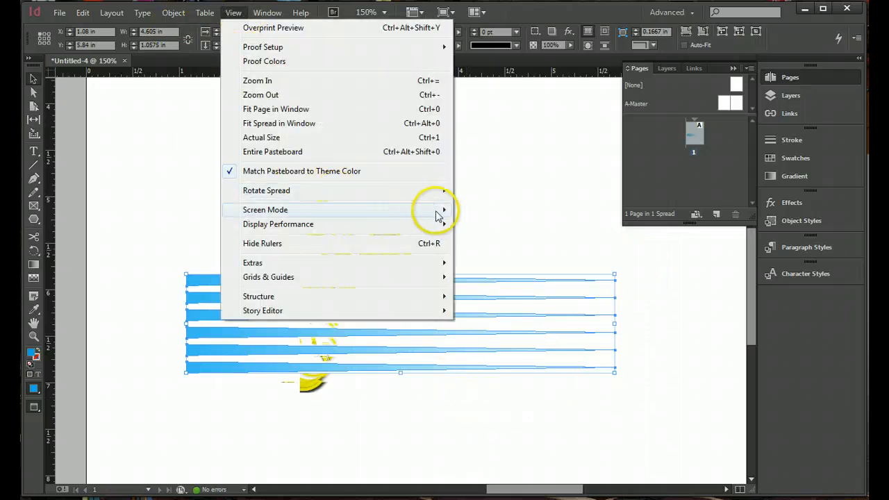
mouse_move(437, 210)
left_click(486, 210)
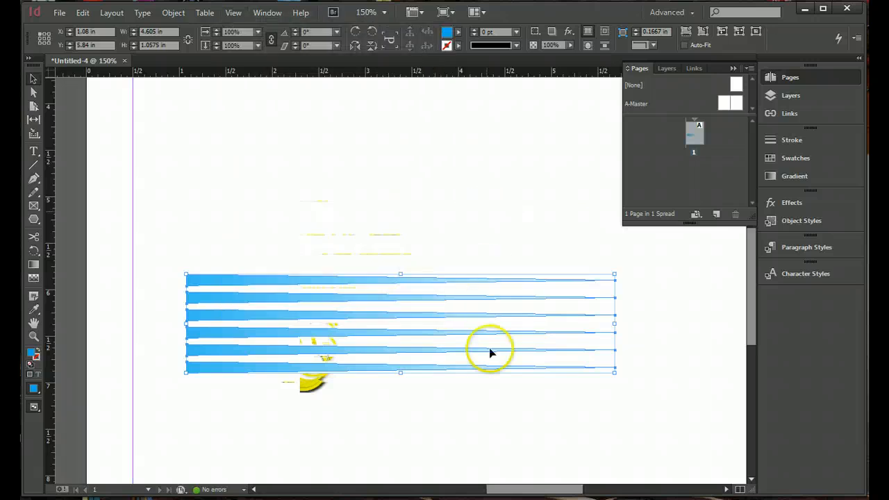
key("ctrl+0")
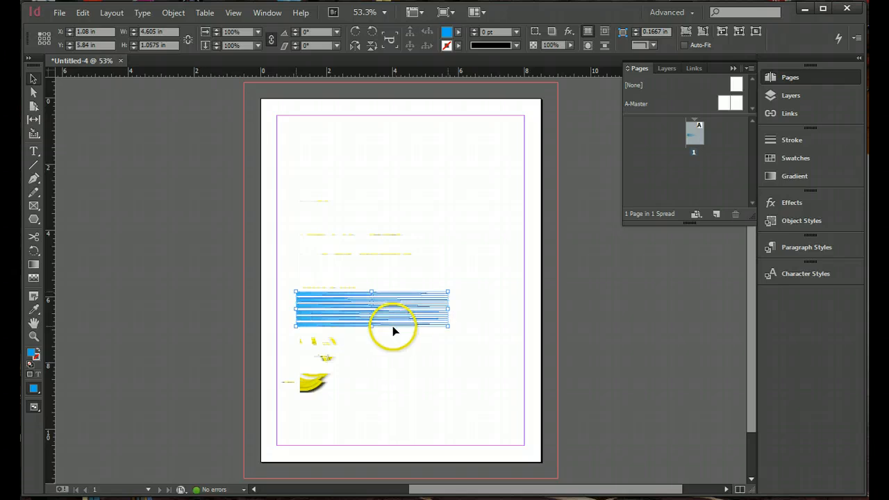
- Move the six triangles into the page's left bleed, at about X -0.355 in and Y 7.38 in, and deselect them
left_click_drag(393, 331, 393, 379)
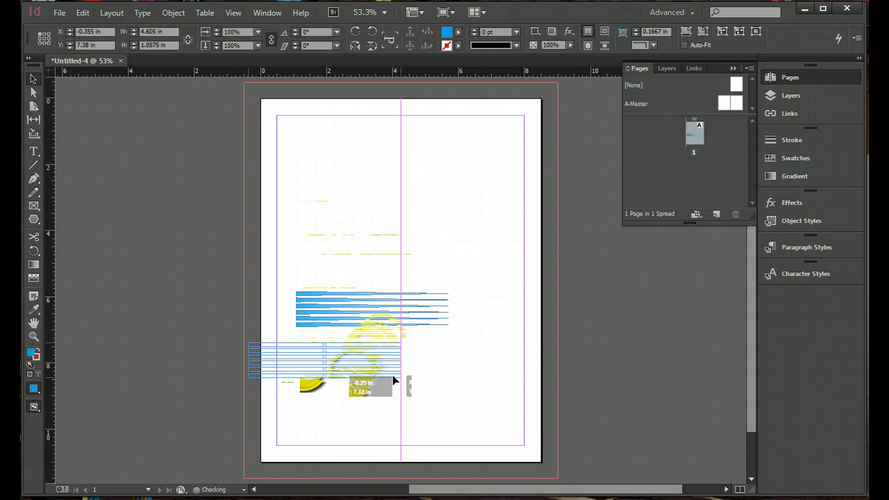
left_click_drag(393, 379, 393, 379)
left_click(436, 388)
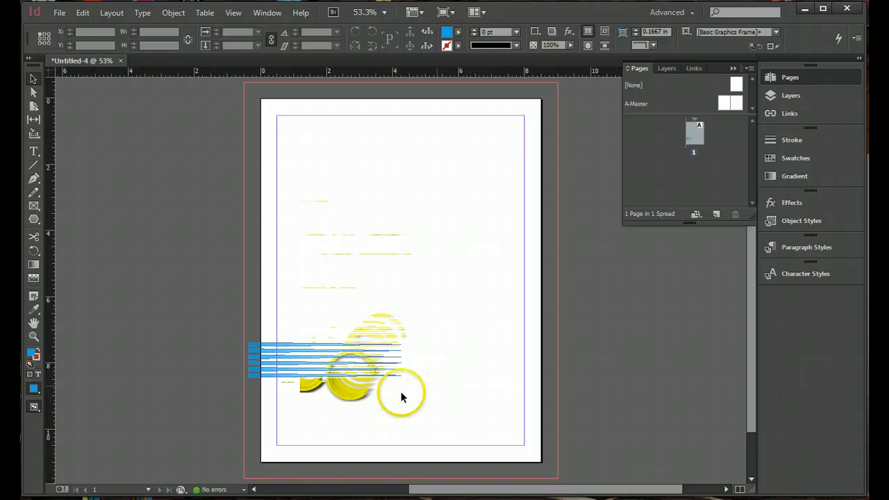
- Select the six triangles in the left bleed, copy them and paste a duplicate set onto the page
left_click_drag(247, 394, 426, 330)
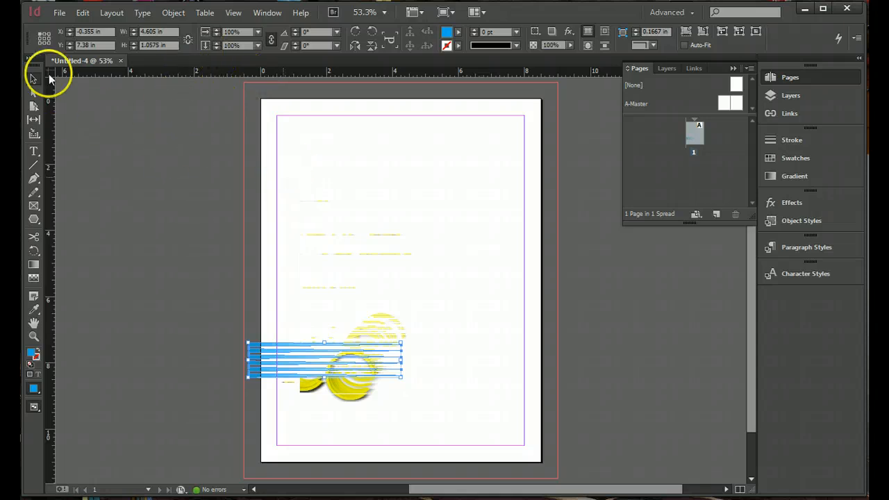
left_click(83, 14)
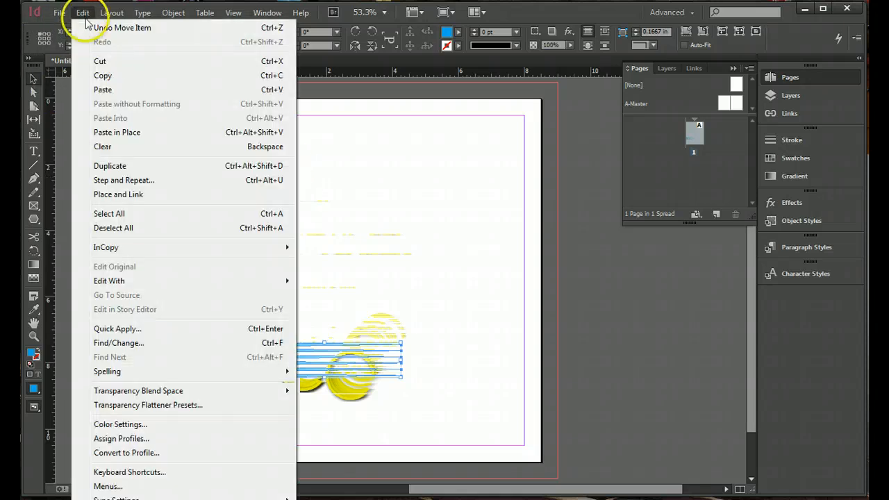
left_click(111, 76)
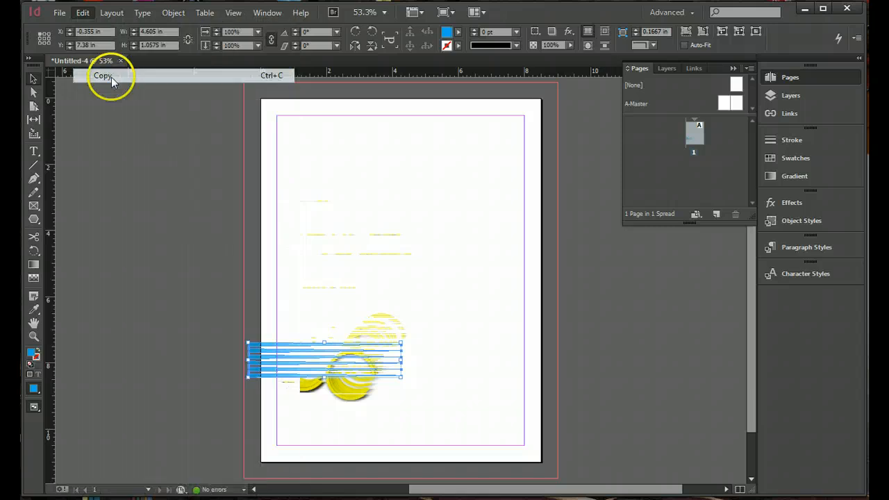
left_click(82, 13)
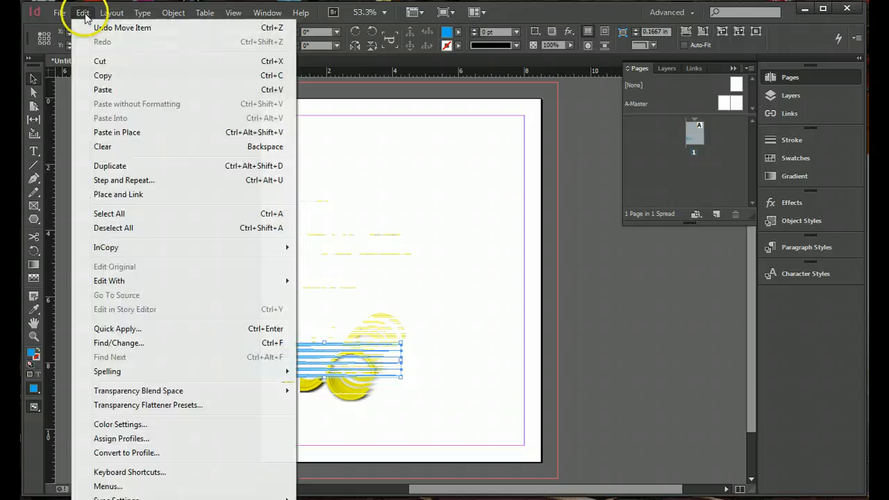
left_click(127, 89)
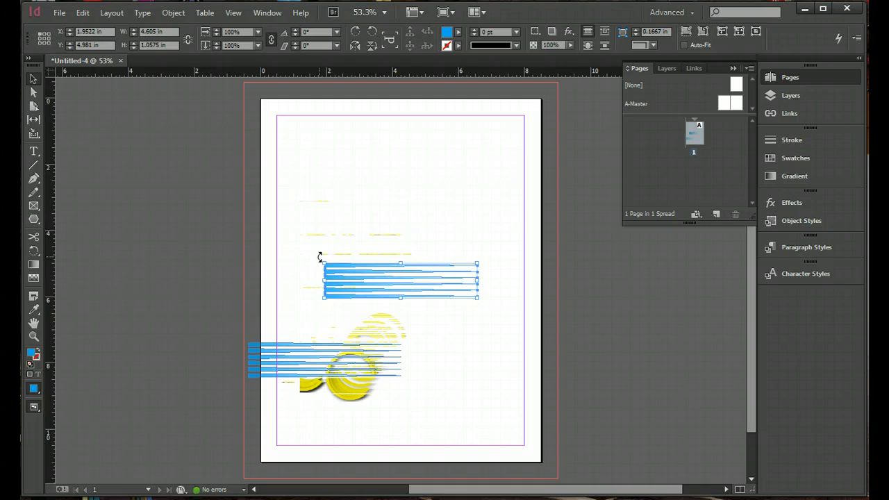
- Rotate the pasted triangles half a turn and move them into the upper right bleed, at about X 4.145 in and Y 1.625 in
left_click_drag(319, 257, 502, 318)
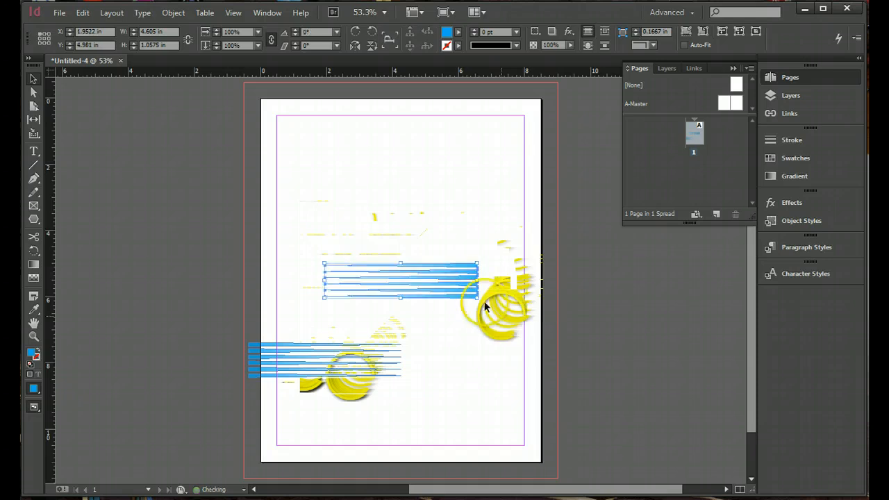
left_click(462, 285)
left_click_drag(460, 285, 575, 175)
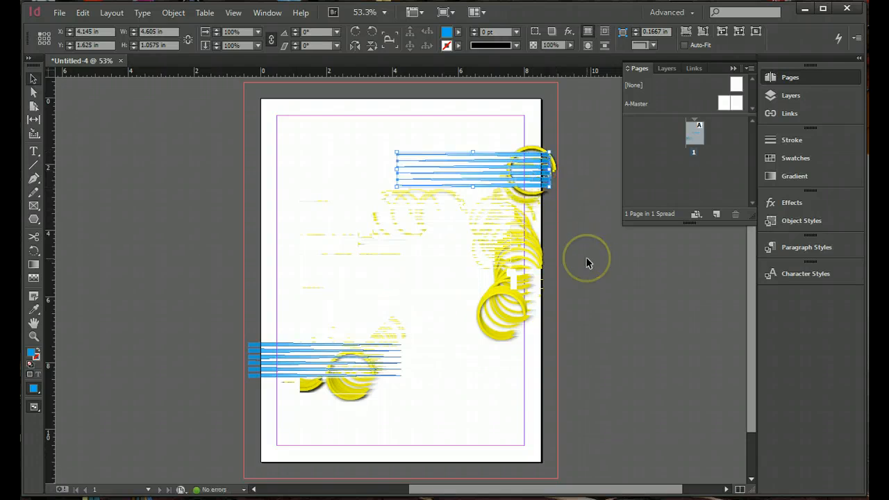
- Nudge the six upper triangles slightly further right into the page's bleed and deselect them
left_click_drag(508, 169, 555, 175)
left_click_drag(569, 257, 582, 267)
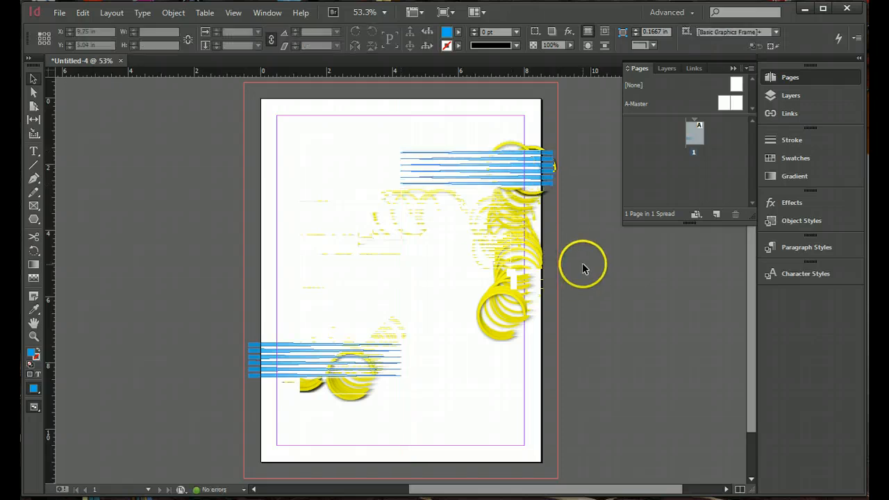
left_click(582, 264)
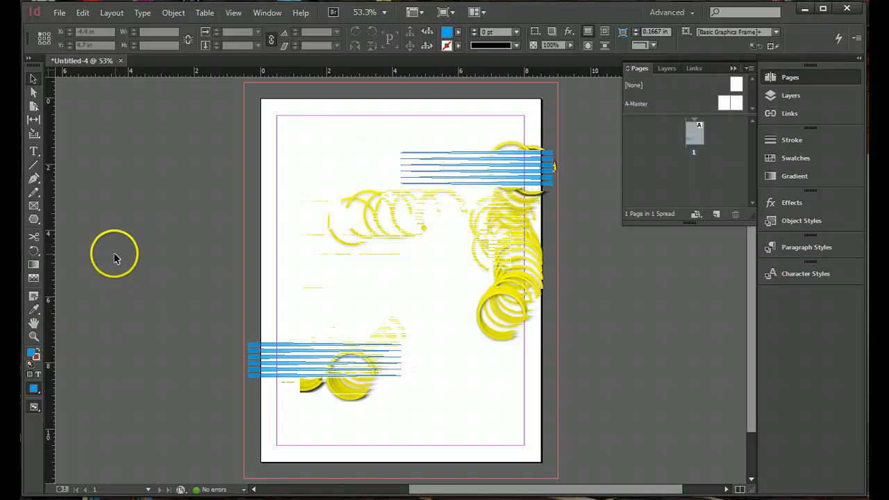
- Draw a circle about 0.12 in across in the page's empty middle, at about X 2.12 in and Y 4.61 in
left_click(35, 222)
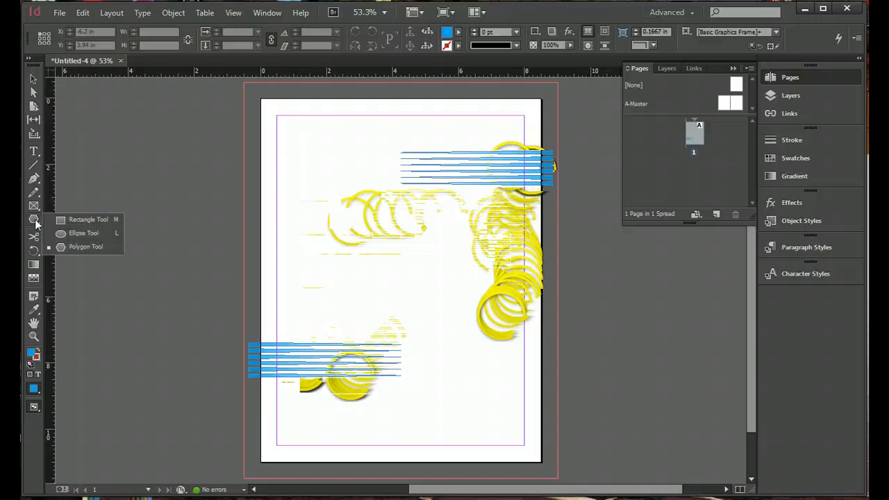
left_click(76, 232)
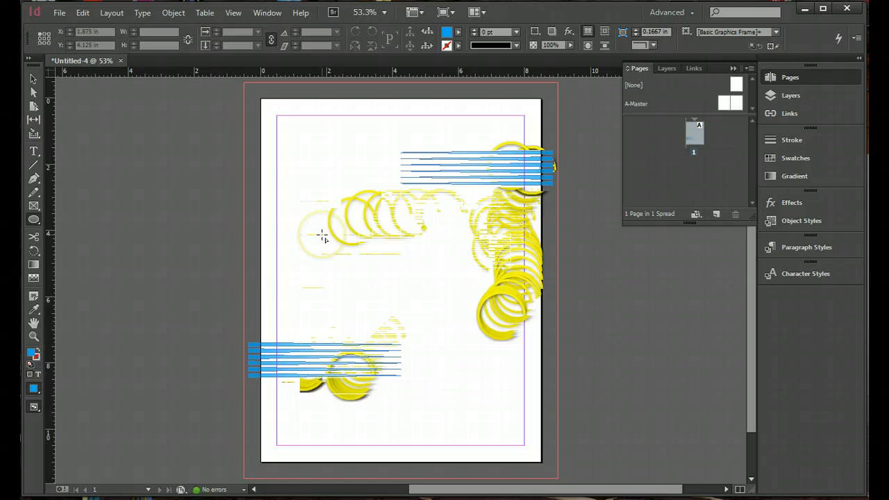
key("ctrl+equal")
key("ctrl+equal")
key("ctrl+equal")
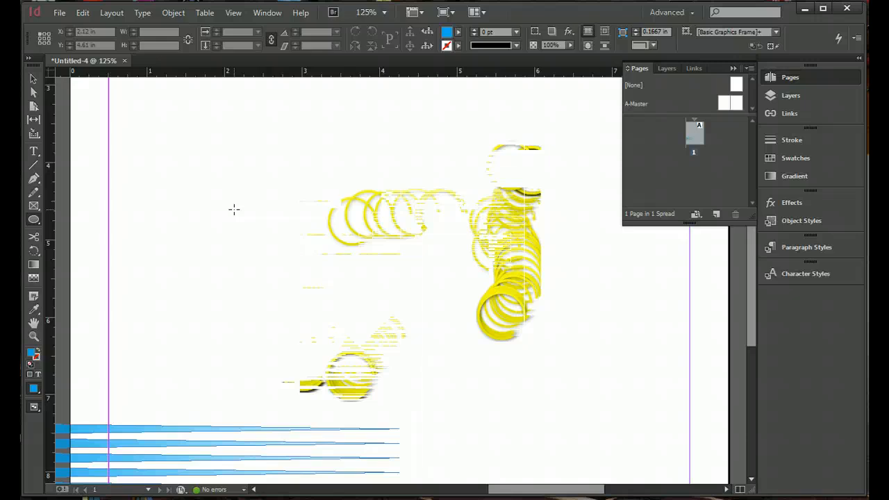
left_click_drag(234, 209, 292, 225)
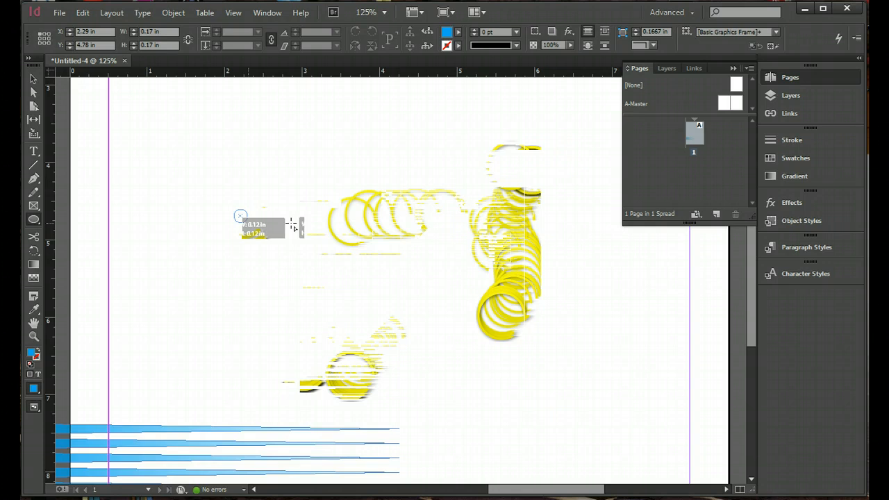
left_click_drag(292, 226, 288, 222)
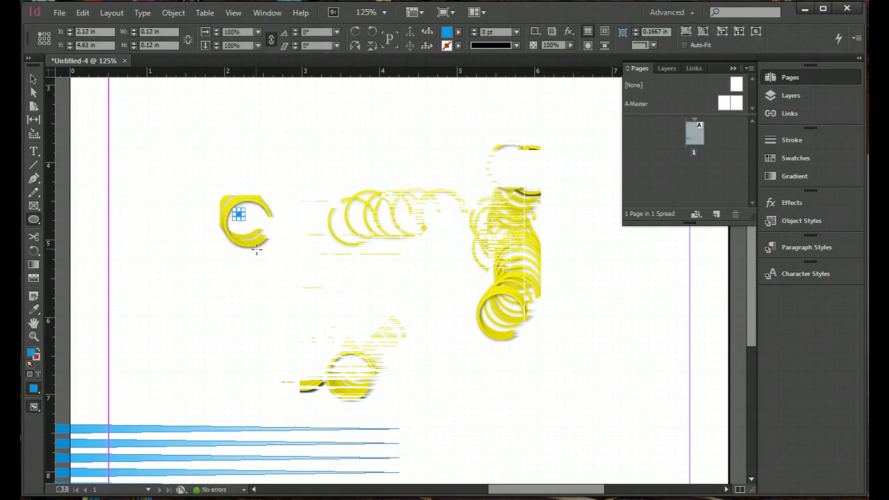
- Step and repeat the circle as a grid of 10 rows and 30 columns with a 0.1875 in vertical and 0 in horizontal offset
left_click(82, 16)
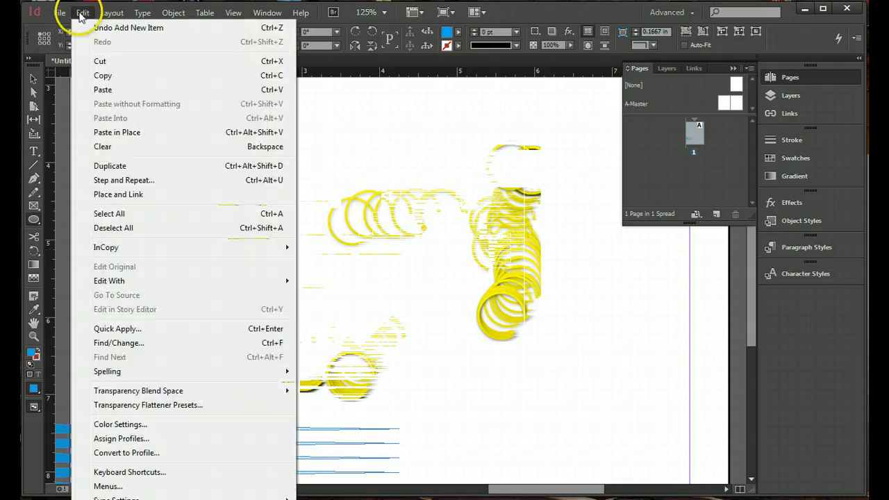
left_click(115, 183)
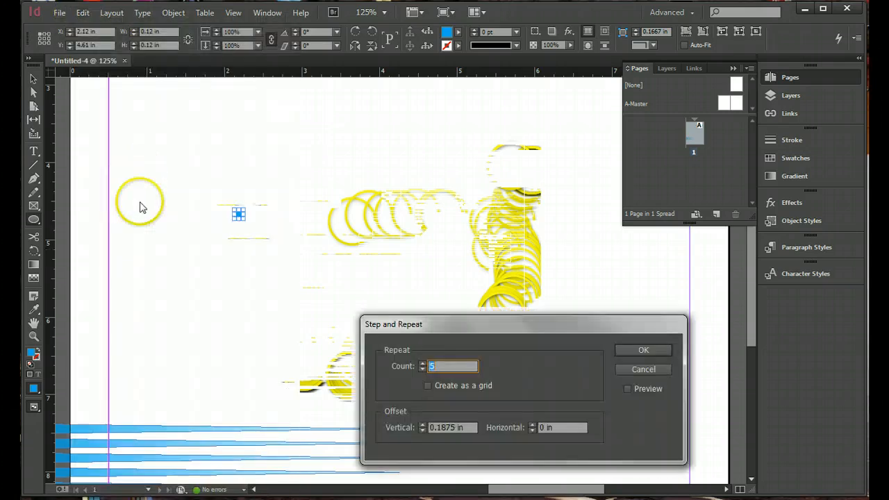
left_click_drag(505, 328, 548, 263)
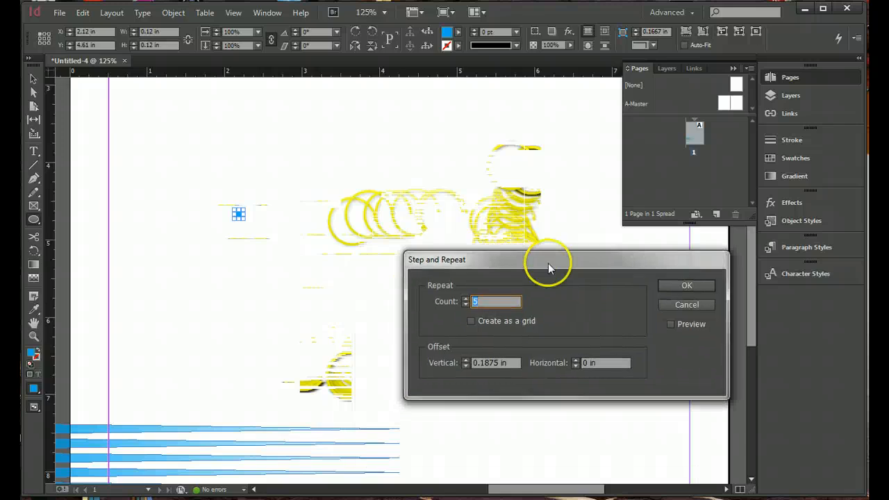
left_click(472, 322)
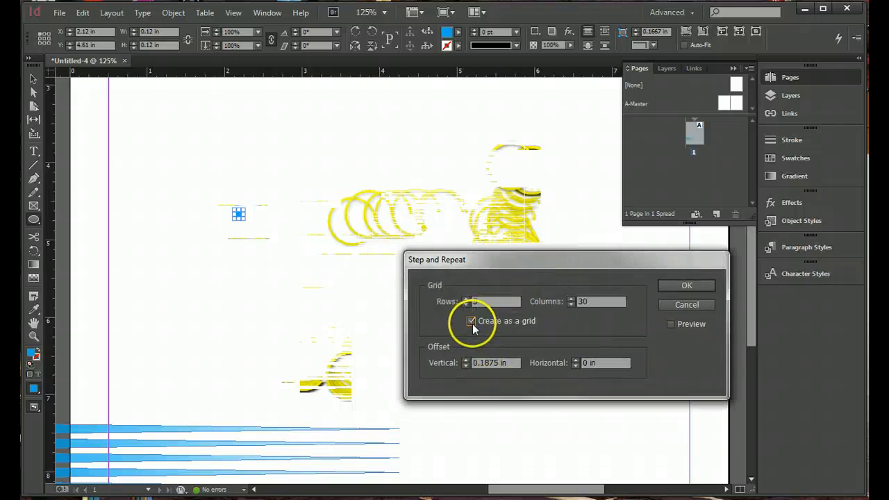
left_click(465, 299)
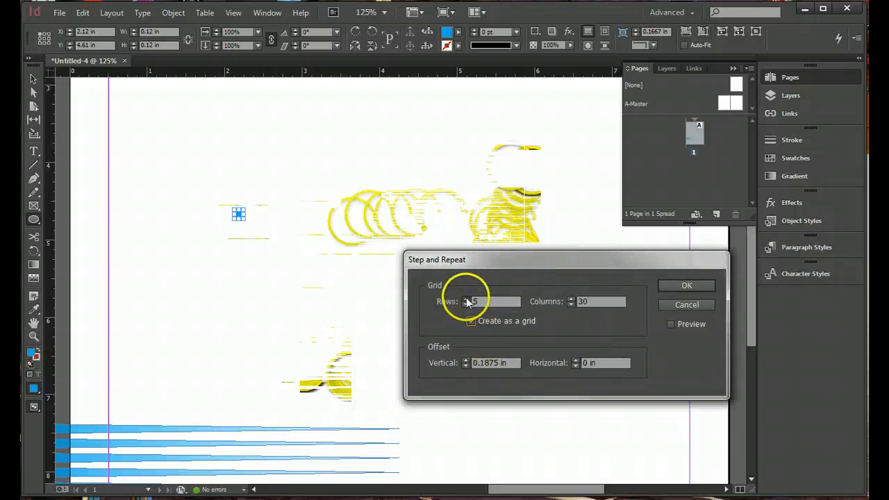
left_click(466, 298)
left_click(466, 299)
left_click(465, 299)
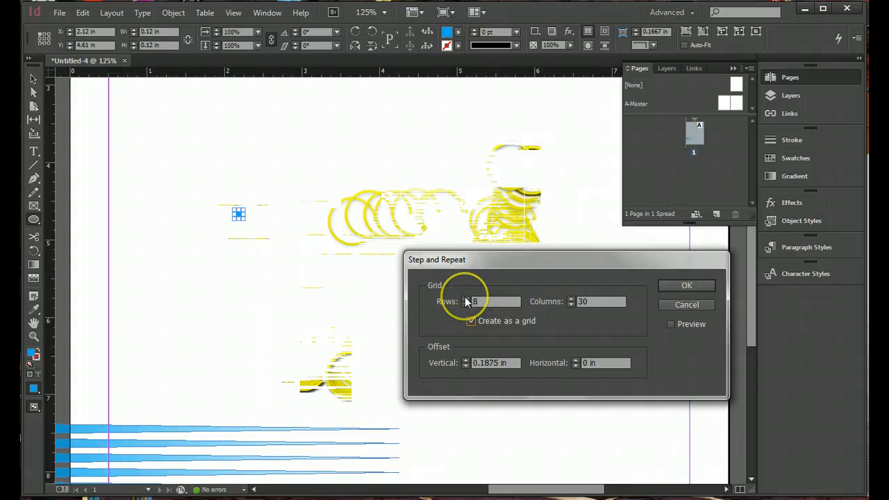
left_click(466, 299)
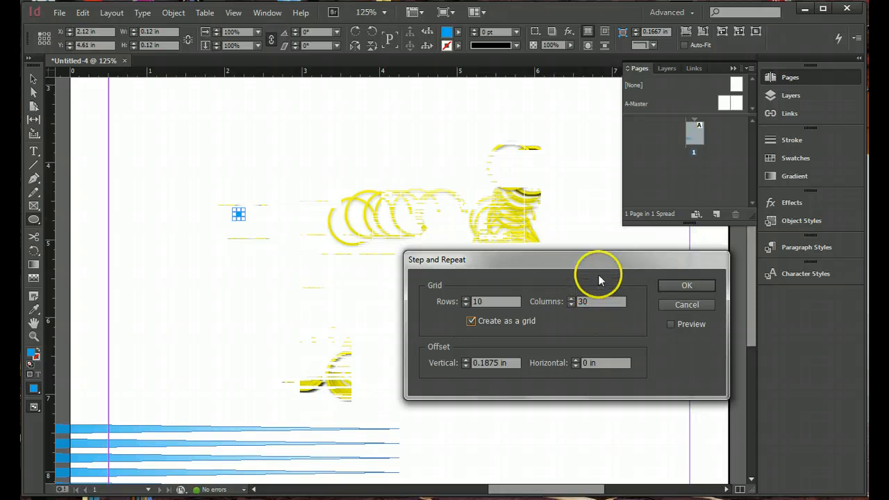
left_click_drag(598, 264, 479, 318)
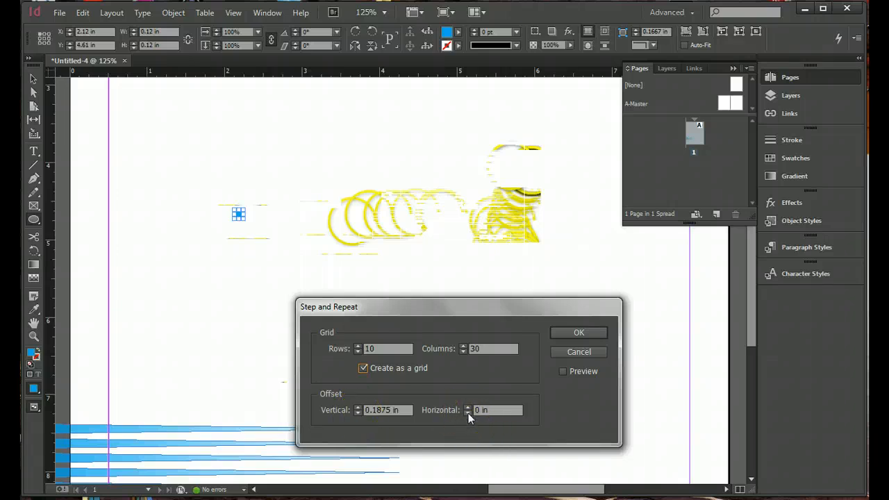
left_click(584, 337)
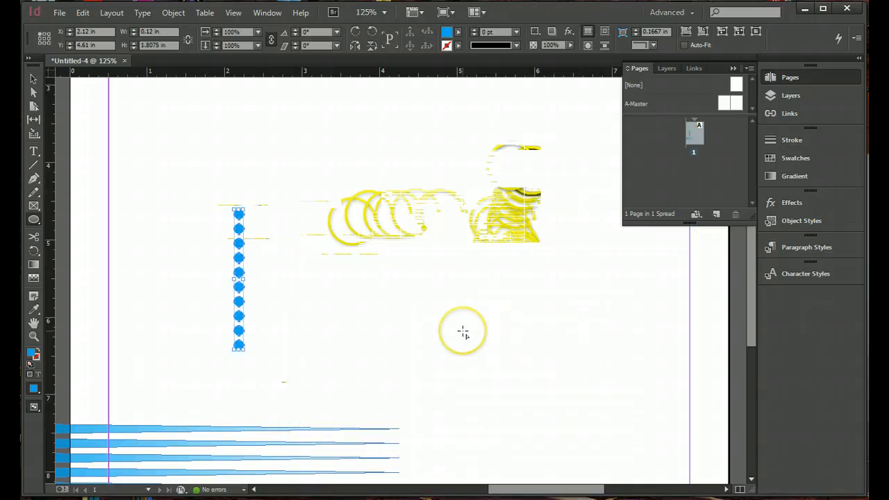
- Undo the last circle grid and repeat the 10 by 30 grid with an increased horizontal offset that spreads the columns apart
key("ctrl+z")
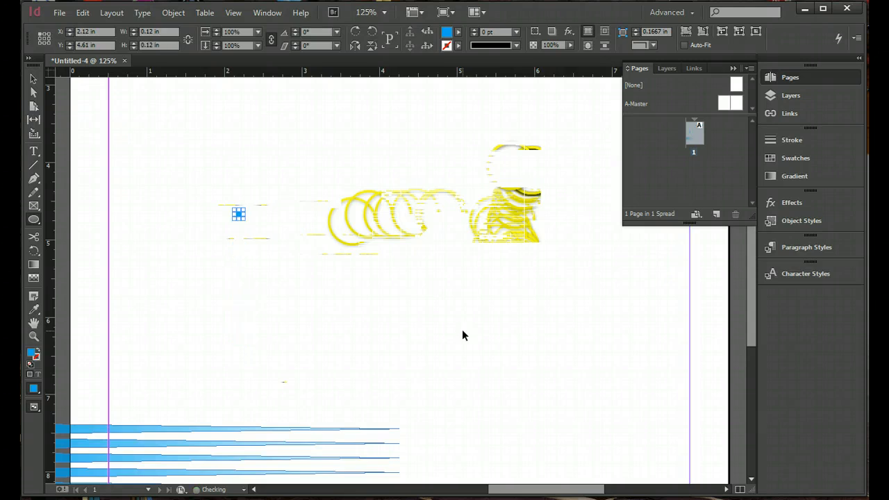
left_click(83, 13)
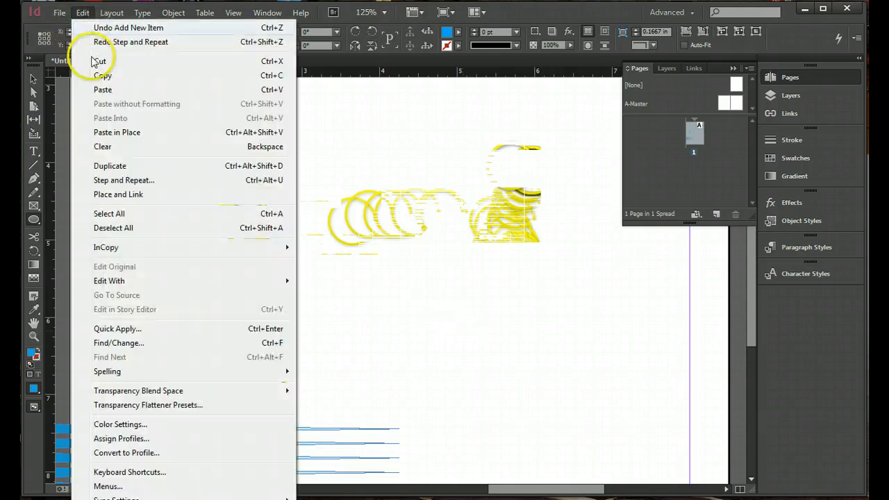
left_click(111, 177)
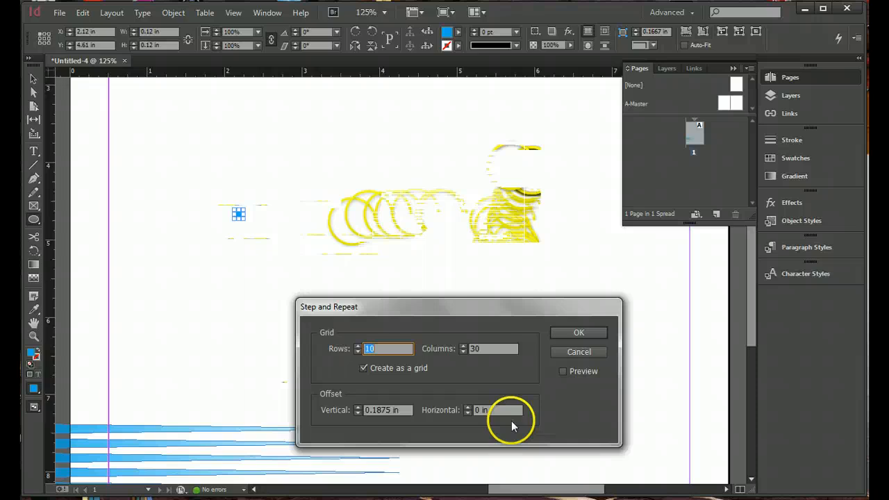
left_click(468, 407)
left_click(469, 410)
left_click(467, 407)
left_click(571, 334)
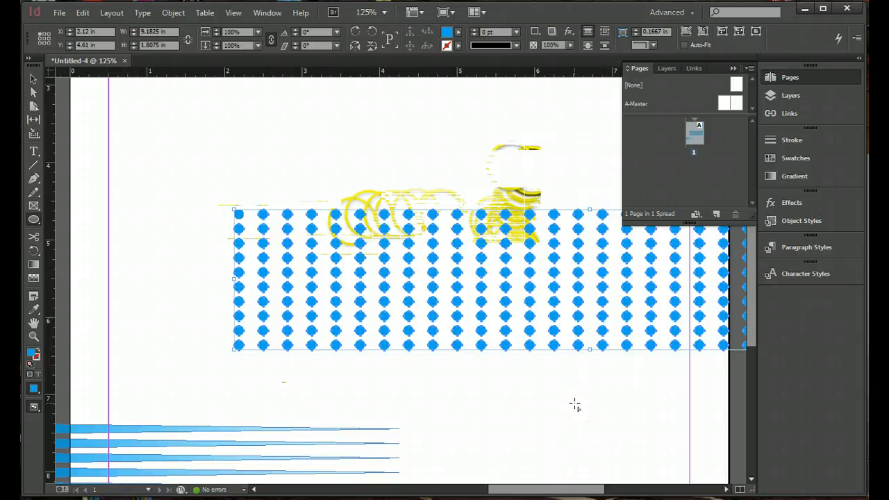
key("ctrl+0")
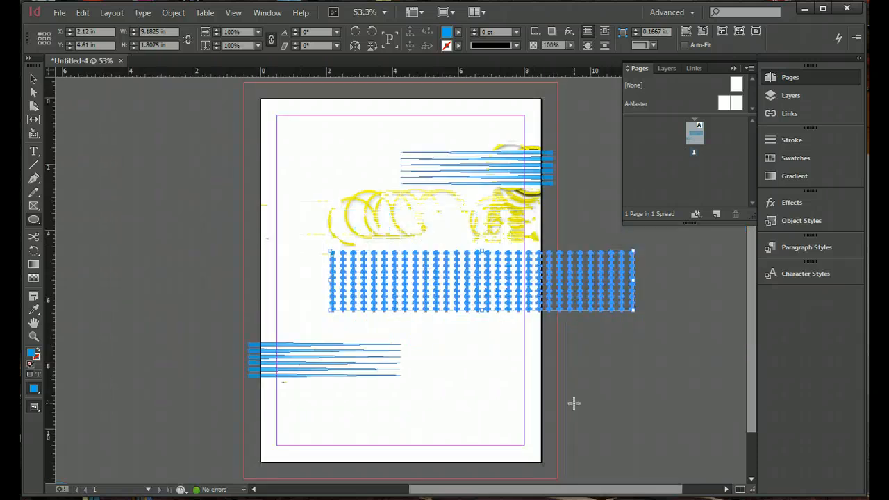
- Try to move the circle grid to about X -0.18 in and Y 4.1 in, and undo the move
left_click(500, 350)
left_click(35, 78)
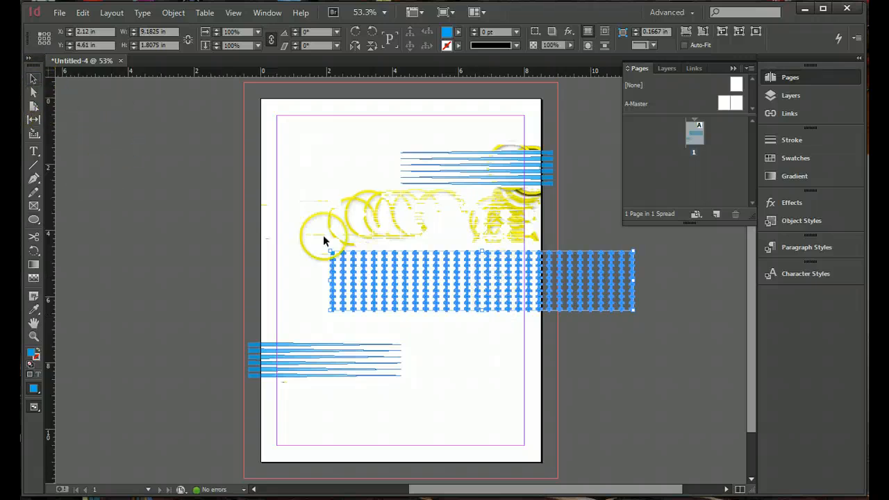
left_click_drag(436, 287, 398, 268)
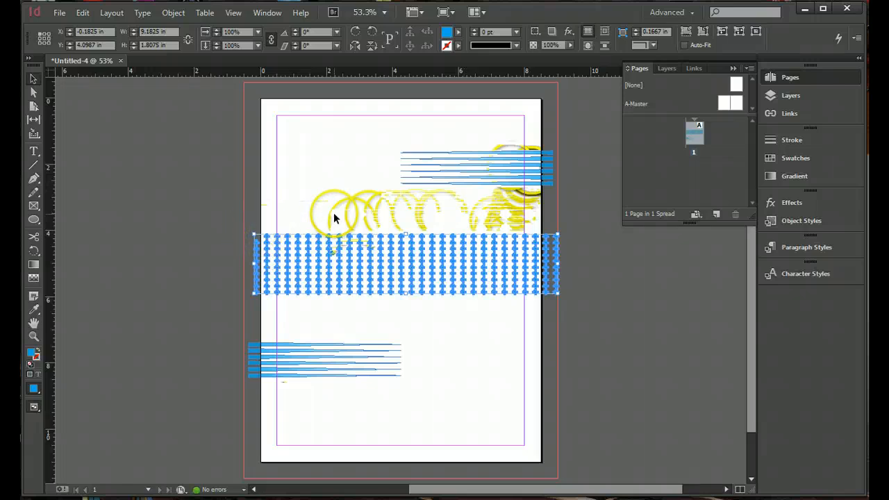
key("ctrl+z")
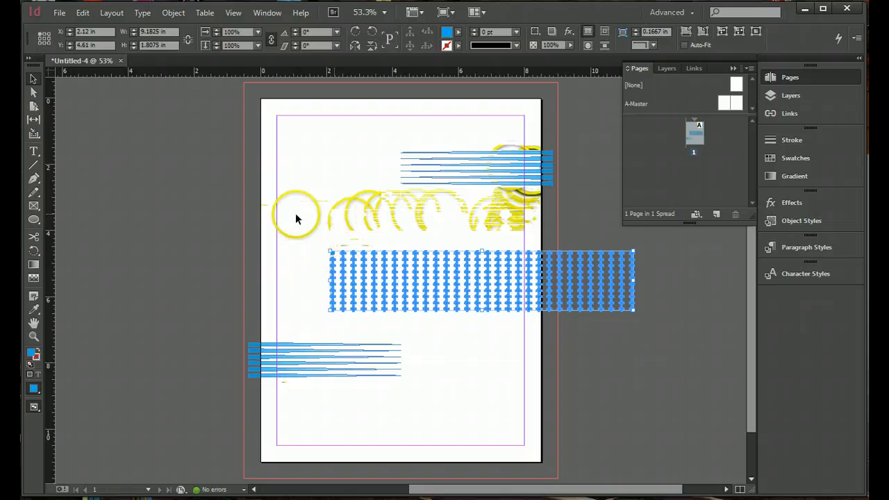
- Reselect all the circles in the grid and group them
left_click(33, 92)
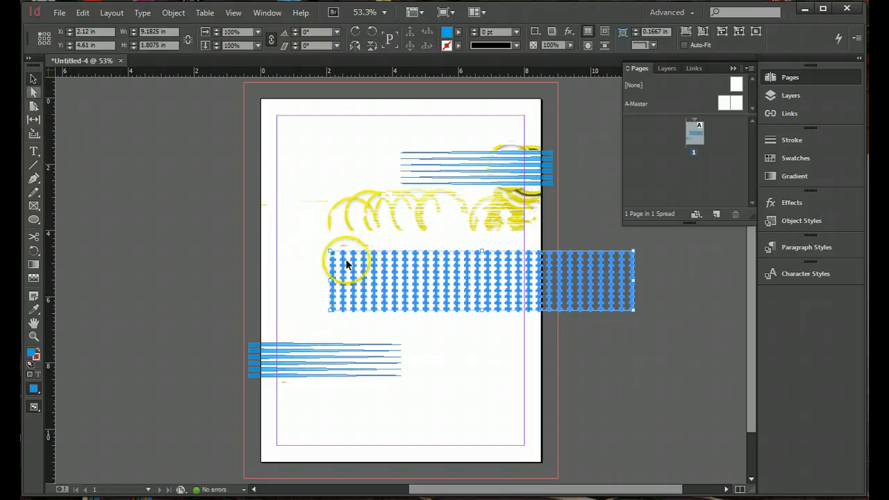
left_click(438, 339)
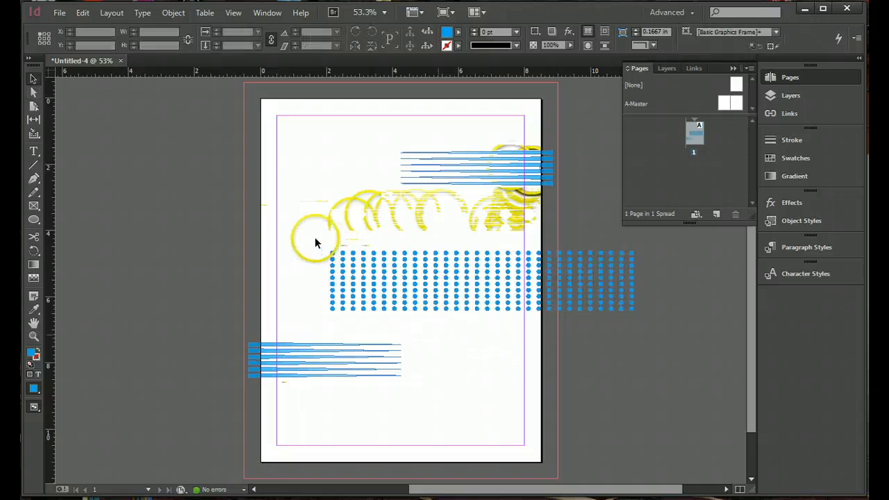
left_click(654, 328)
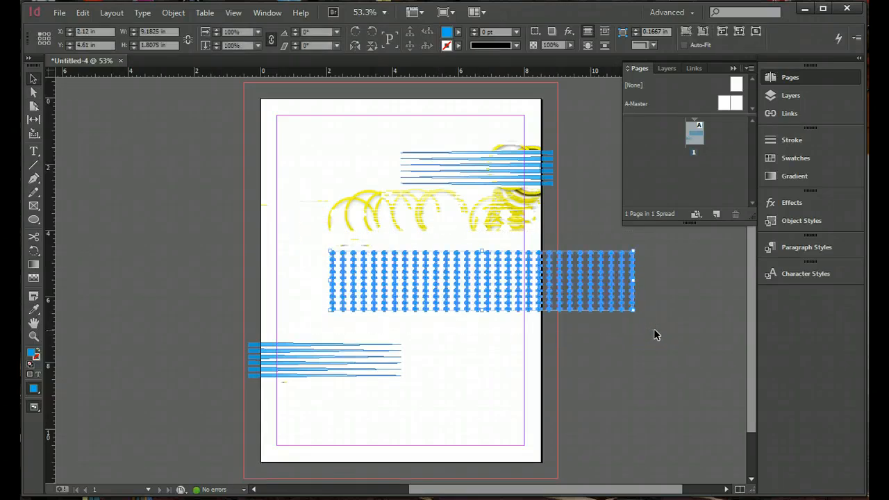
left_click(91, 17)
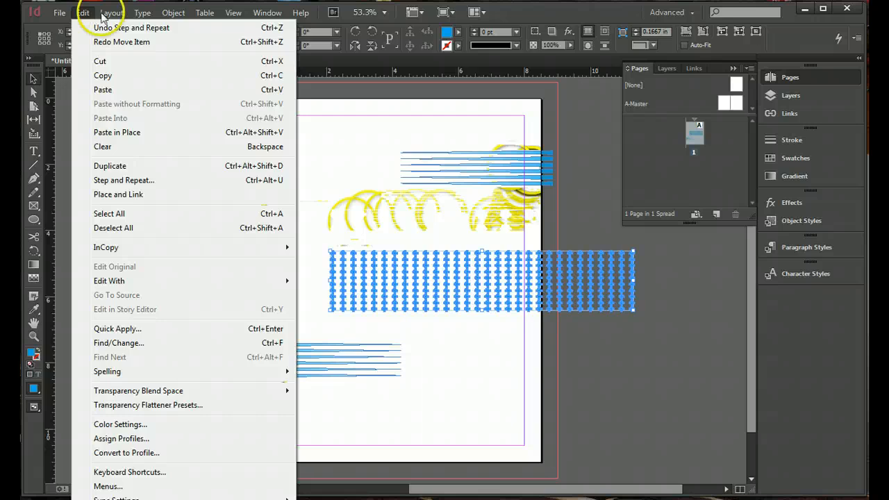
mouse_move(182, 15)
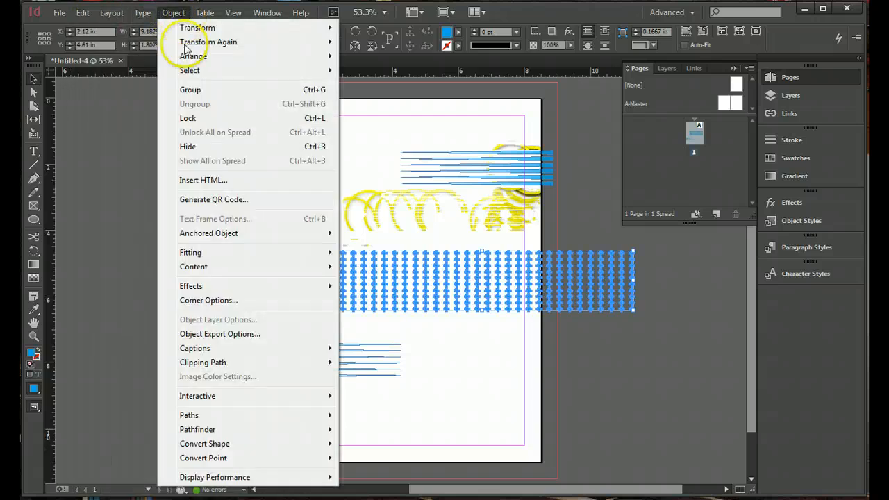
left_click(199, 89)
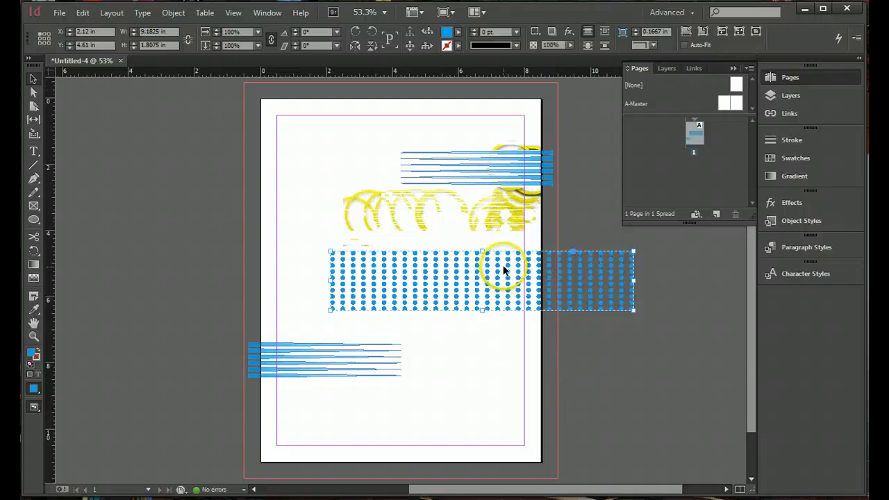
- Move the grouped circles across the page's left edge, to about X -1.6 in and Y 3.91 in
left_click_drag(489, 259, 403, 236)
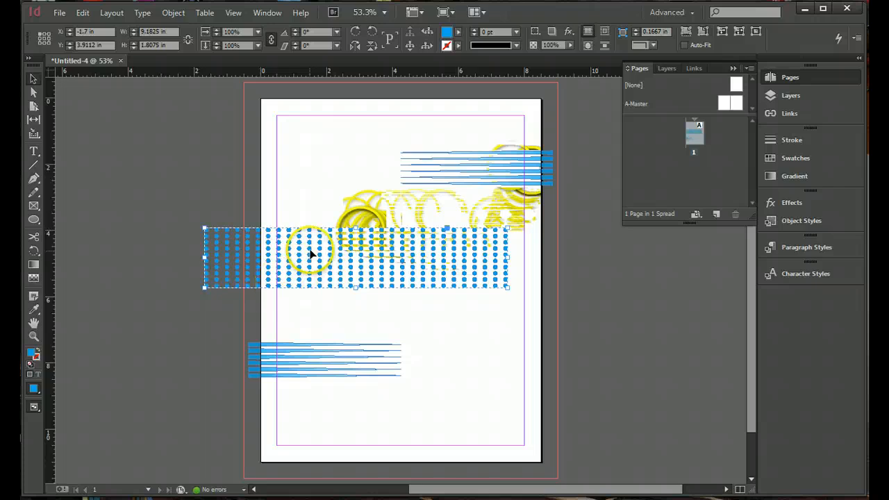
left_click_drag(352, 255, 358, 255)
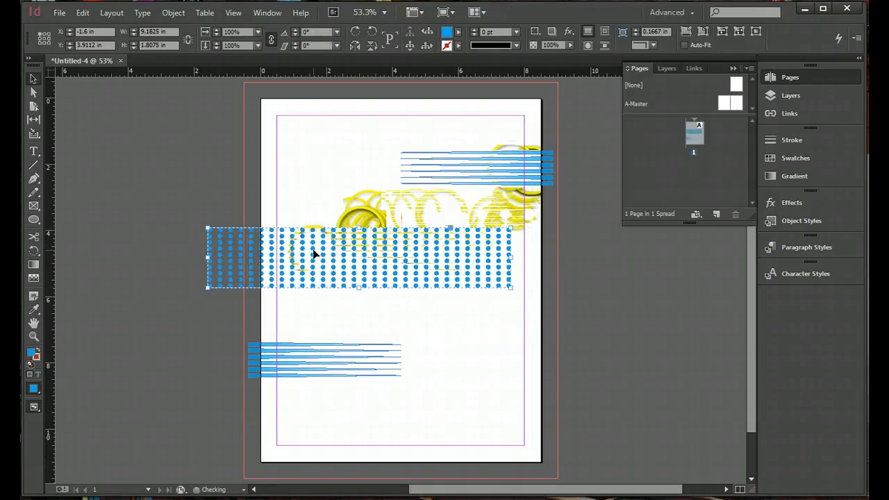
left_click(215, 244)
- Apply a horizontal gradient feather that fades the circle group out towards its right end, and deselect it
left_click(34, 219)
left_click(34, 277)
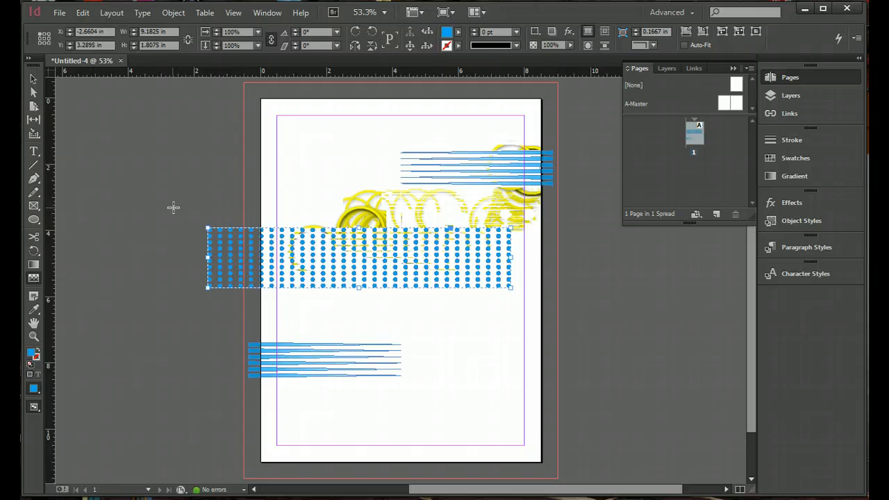
left_click_drag(172, 207, 510, 203)
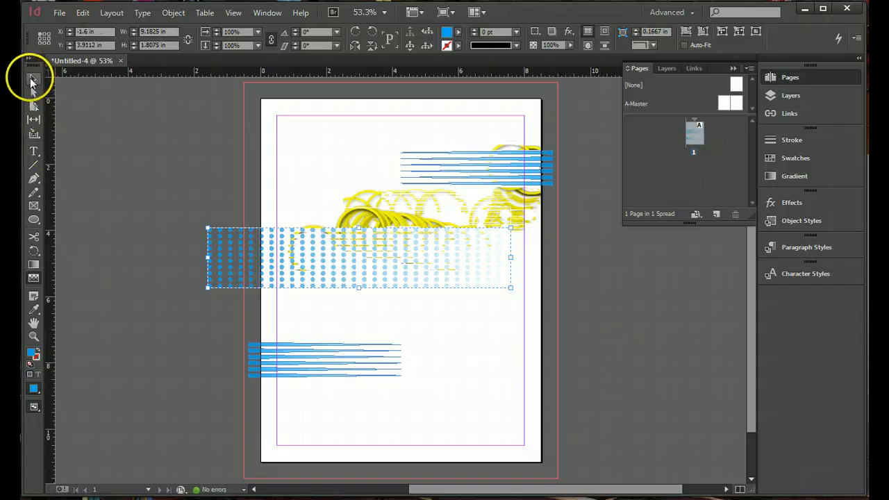
left_click(34, 78)
left_click(222, 180)
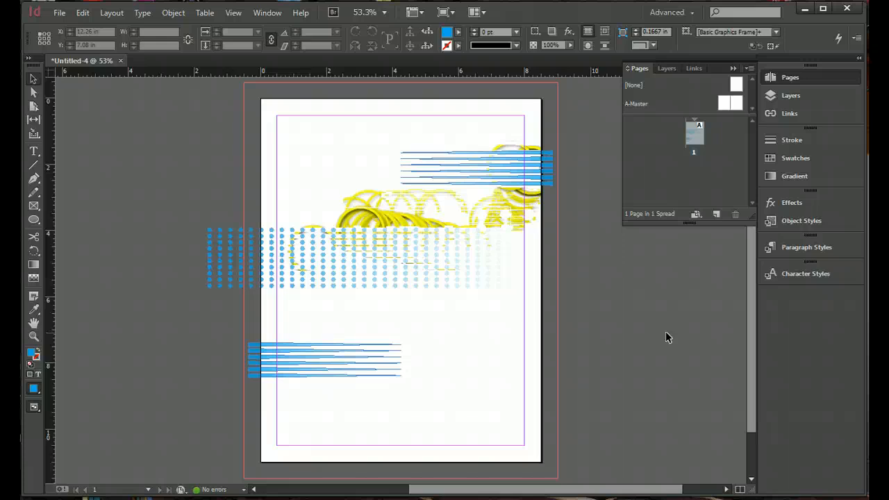
left_click(645, 335)
left_click(604, 306)
left_click(599, 210)
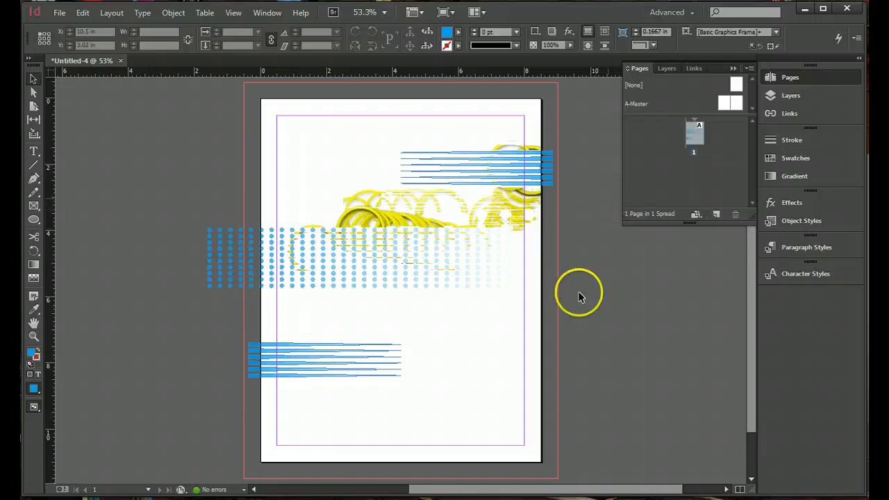